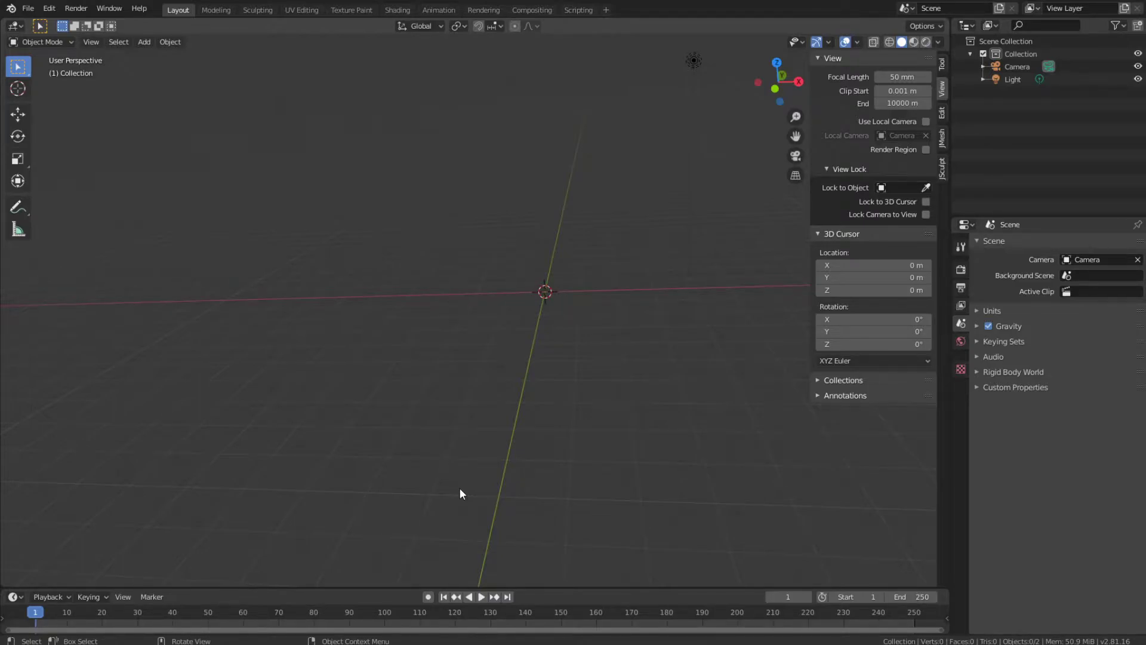
# Step: Start a new Sculpting file and turn off X-axis symmetry for the quad sphere
pyautogui.click(28, 9)
pyautogui.moveTo(89, 23)
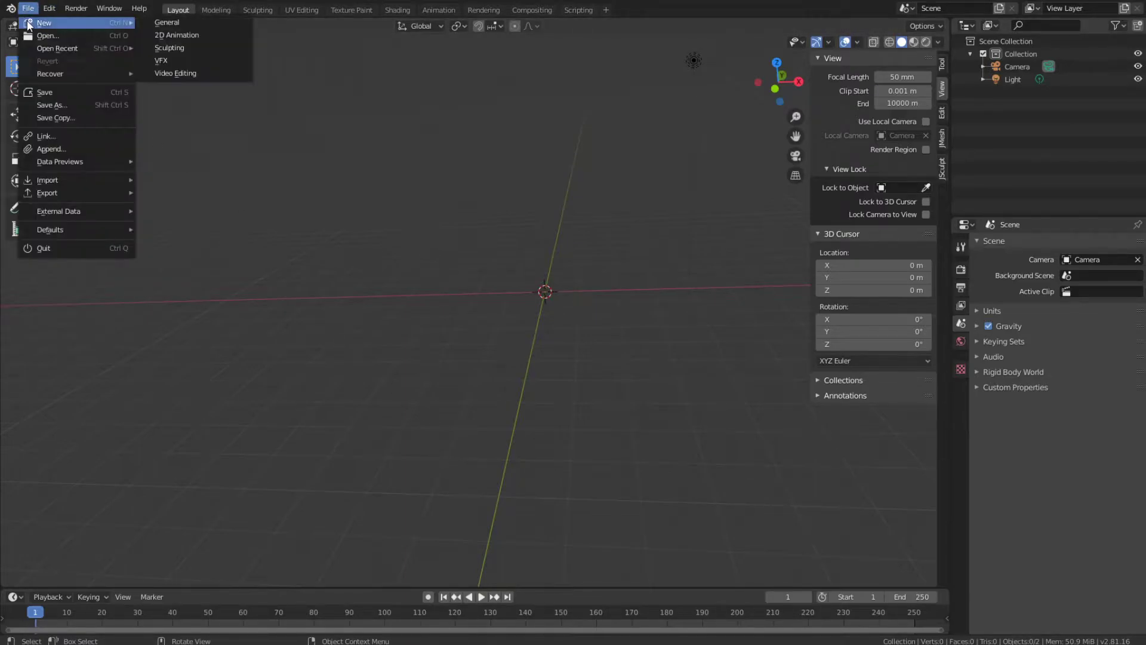
pyautogui.click(211, 52)
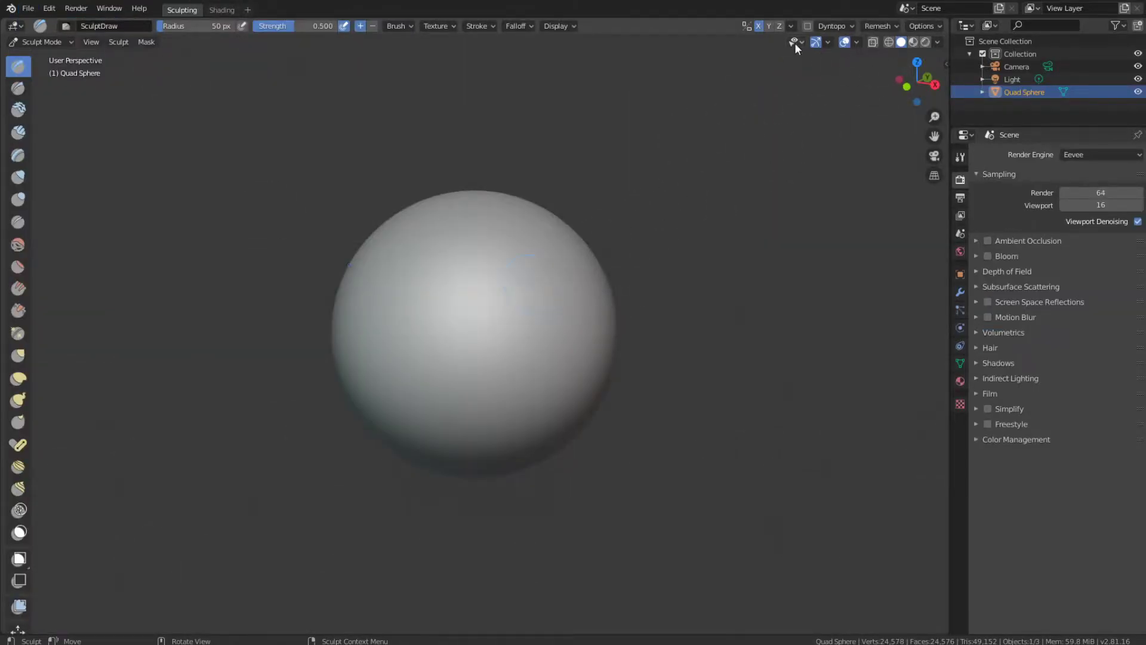
pyautogui.click(758, 27)
pyautogui.scroll(4, 581, 361)
pyautogui.scroll(-2, 539, 314)
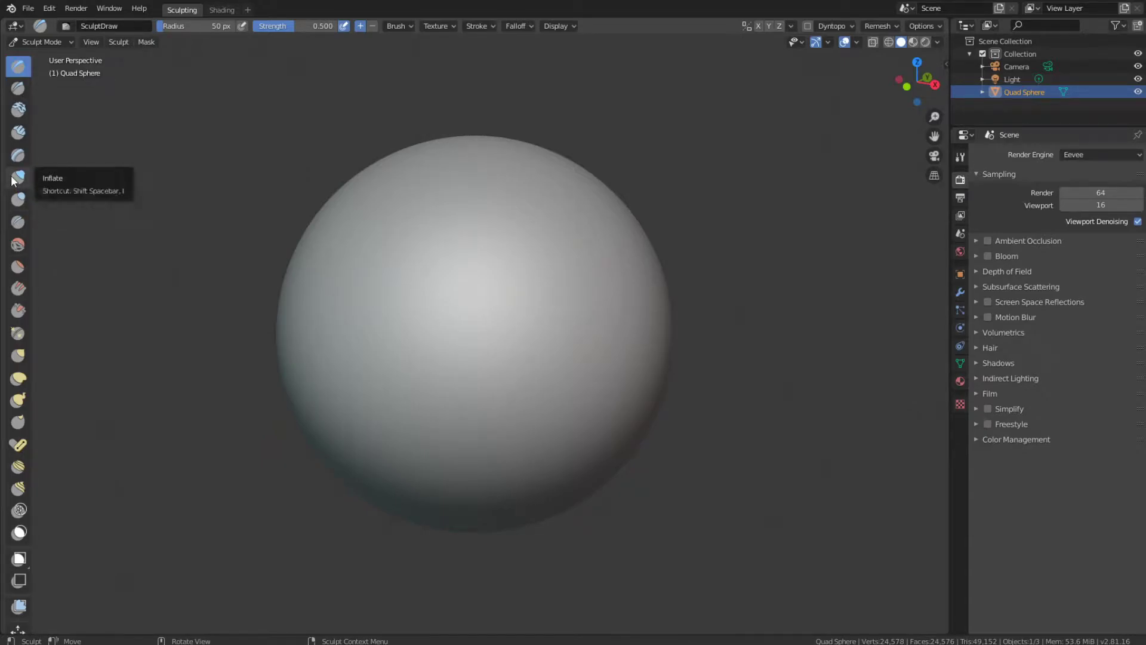
# Step: Choose the Inflate/Deflate brush and set its radius to 311 px and strength to 0.841
pyautogui.click(14, 178)
pyautogui.scroll(2, 507, 317)
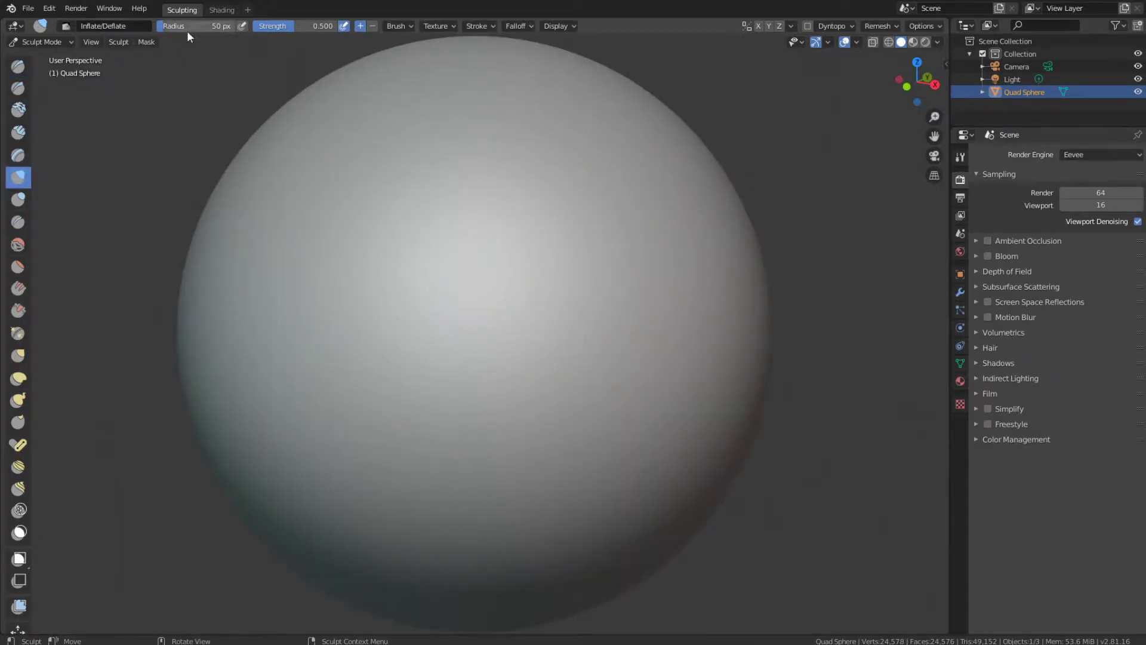
pyautogui.moveTo(177, 25); pyautogui.dragTo(212, 25)
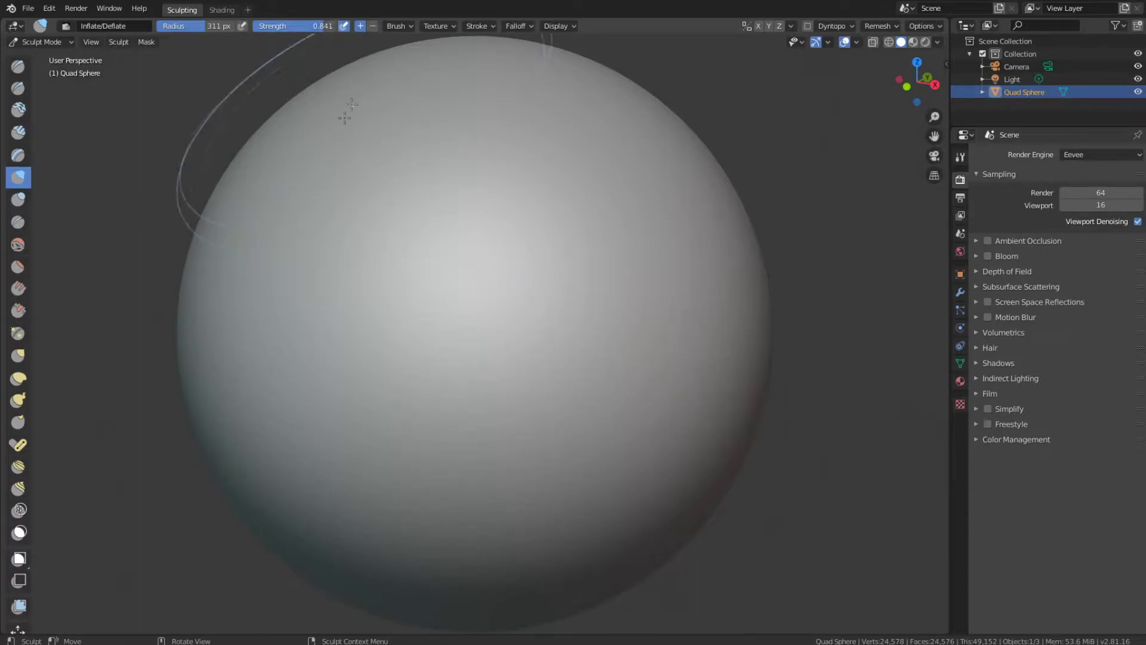
# Step: Deflate one side of the sphere with broad strokes to flatten it into a shallow dent
pyautogui.moveTo(330, 148)
pyautogui.mouseDown(button='middle')
pyautogui.moveTo(271, 173)
pyautogui.moveTo(323, 164)
pyautogui.mouseUp(button='middle')
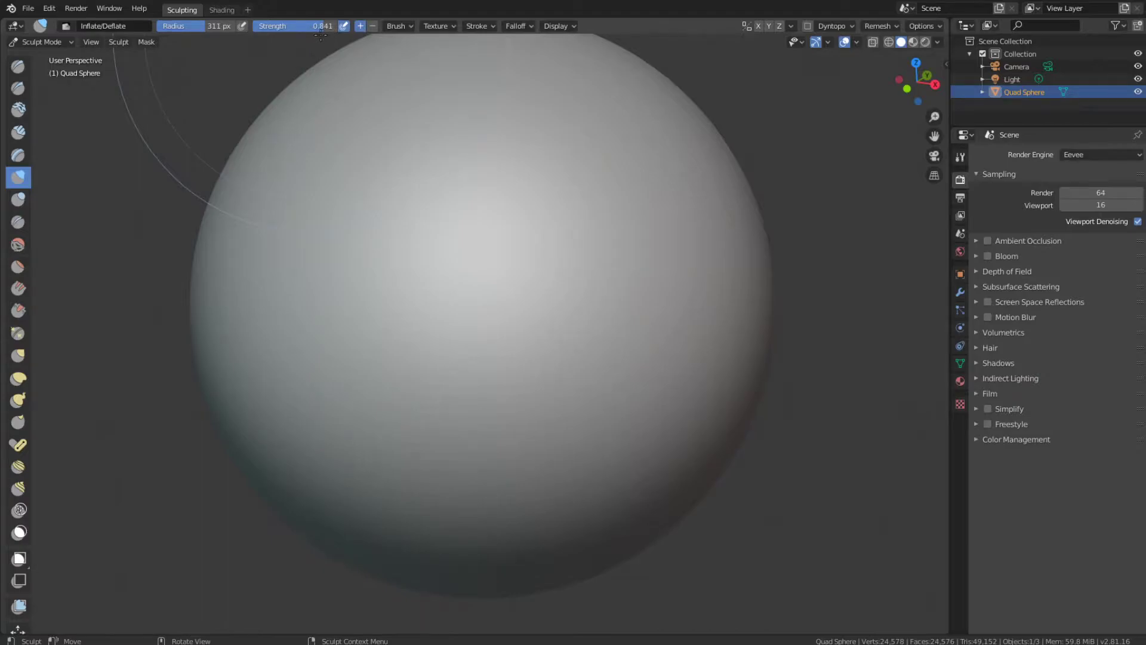
pyautogui.scroll(2, 300, 192)
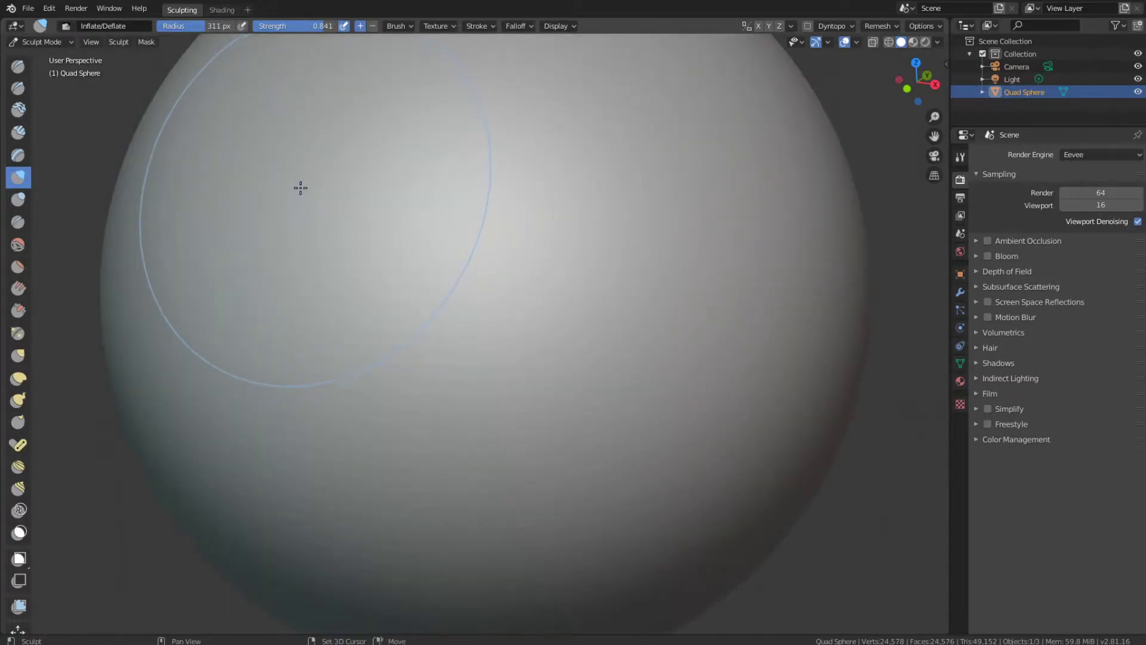
pyautogui.keyDown('shift'); pyautogui.moveTo(300, 187); pyautogui.dragTo(387, 285, button='middle'); pyautogui.keyUp('shift')
pyautogui.scroll(-3, 388, 284)
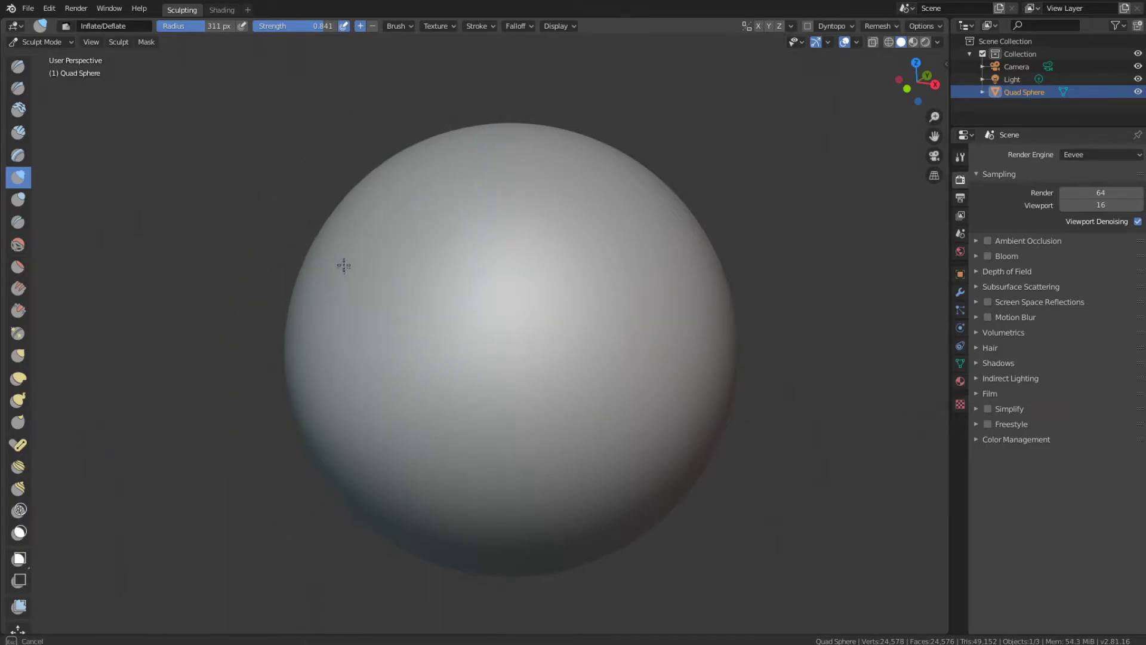
pyautogui.moveTo(360, 263)
pyautogui.mouseDown(button='middle')
pyautogui.moveTo(404, 270)
pyautogui.moveTo(450, 310)
pyautogui.moveTo(419, 295)
pyautogui.mouseUp(button='middle')
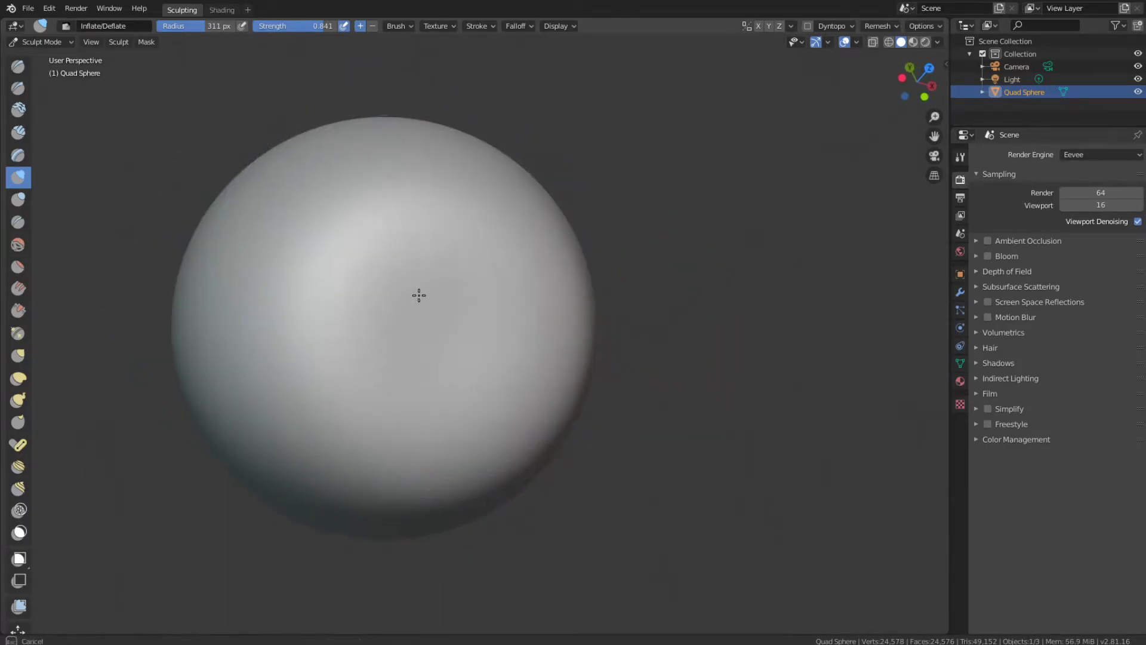
pyautogui.keyDown('ctrl'); pyautogui.moveTo(410, 307); pyautogui.dragTo(396, 326); pyautogui.keyUp('ctrl')
pyautogui.moveTo(289, 274)
pyautogui.mouseDown(button='middle')
pyautogui.moveTo(473, 307)
pyautogui.moveTo(430, 323)
pyautogui.mouseUp(button='middle')
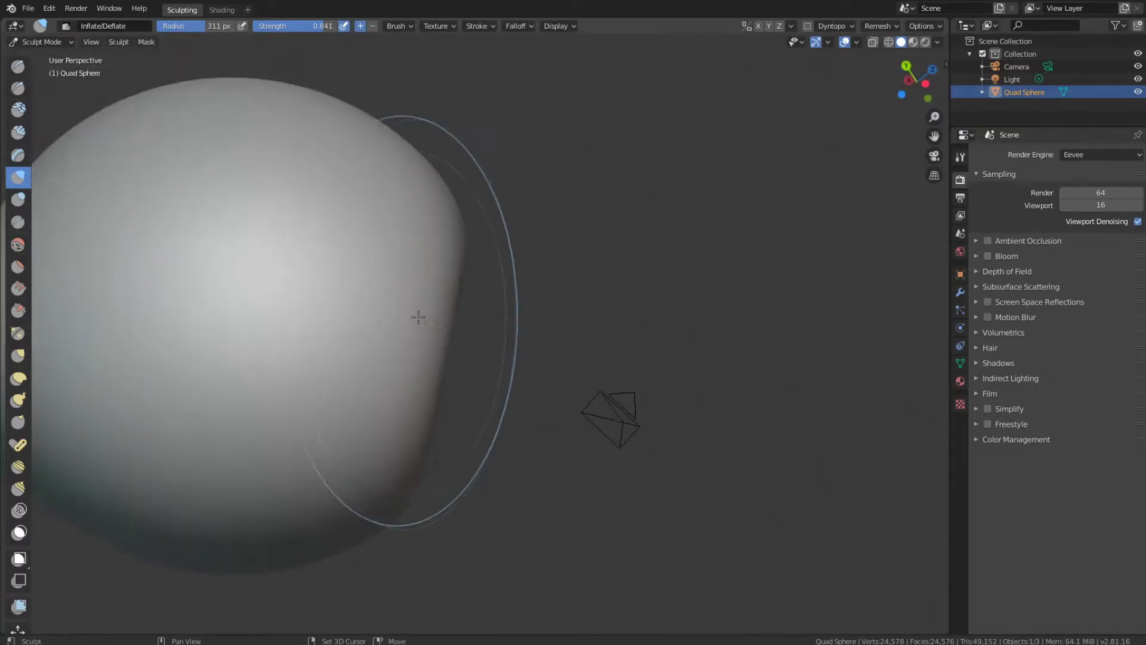
# Step: Deflate further sides and the underside of the sphere with broad strokes to break up its roundness
pyautogui.scroll(-3, 297, 299)
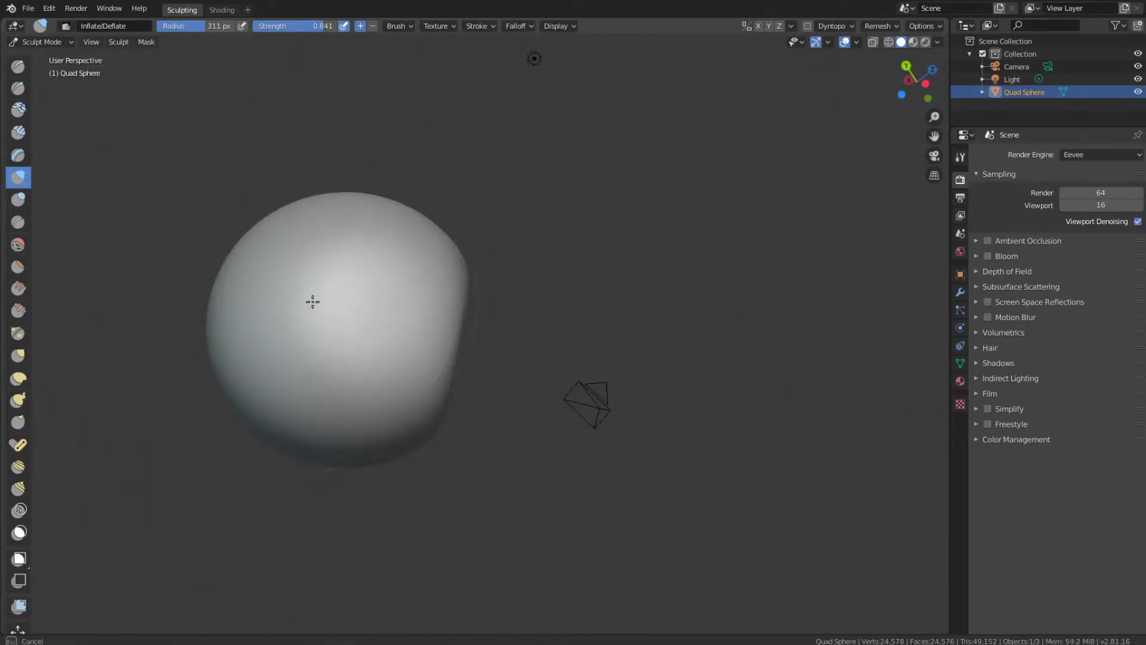
pyautogui.moveTo(314, 297)
pyautogui.mouseDown(button='middle')
pyautogui.moveTo(304, 310)
pyautogui.moveTo(317, 310)
pyautogui.moveTo(273, 282)
pyautogui.moveTo(321, 321)
pyautogui.moveTo(350, 315)
pyautogui.moveTo(444, 348)
pyautogui.mouseUp(button='middle')
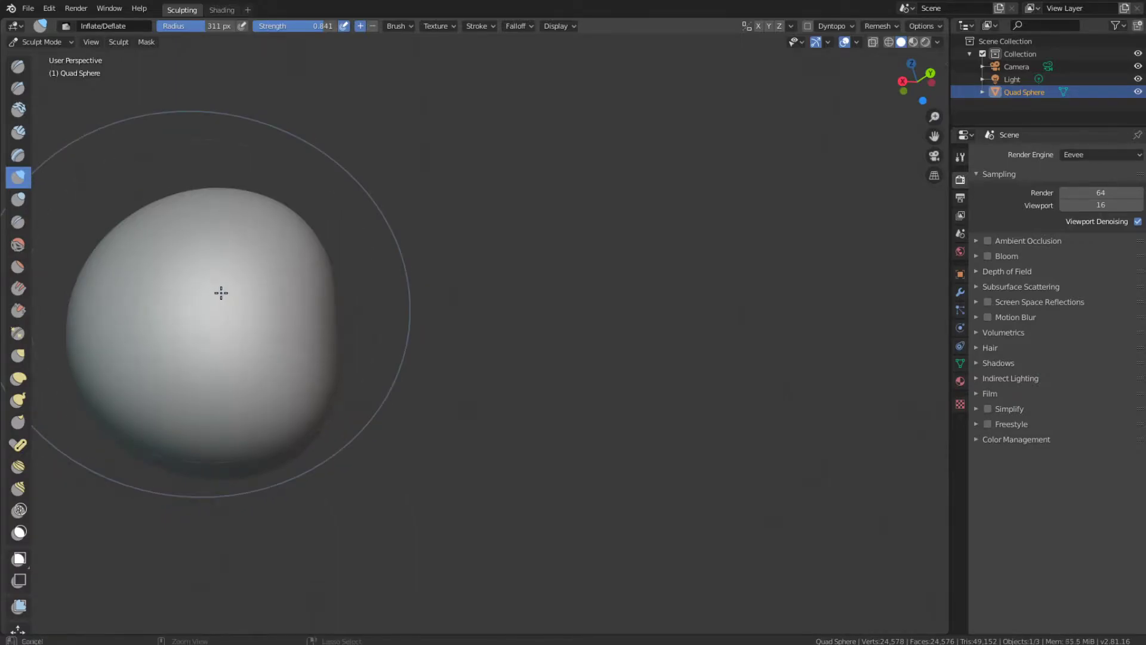
pyautogui.scroll(4, 279, 317)
pyautogui.keyDown('shift'); pyautogui.moveTo(287, 320); pyautogui.dragTo(633, 382, button='middle'); pyautogui.keyUp('shift')
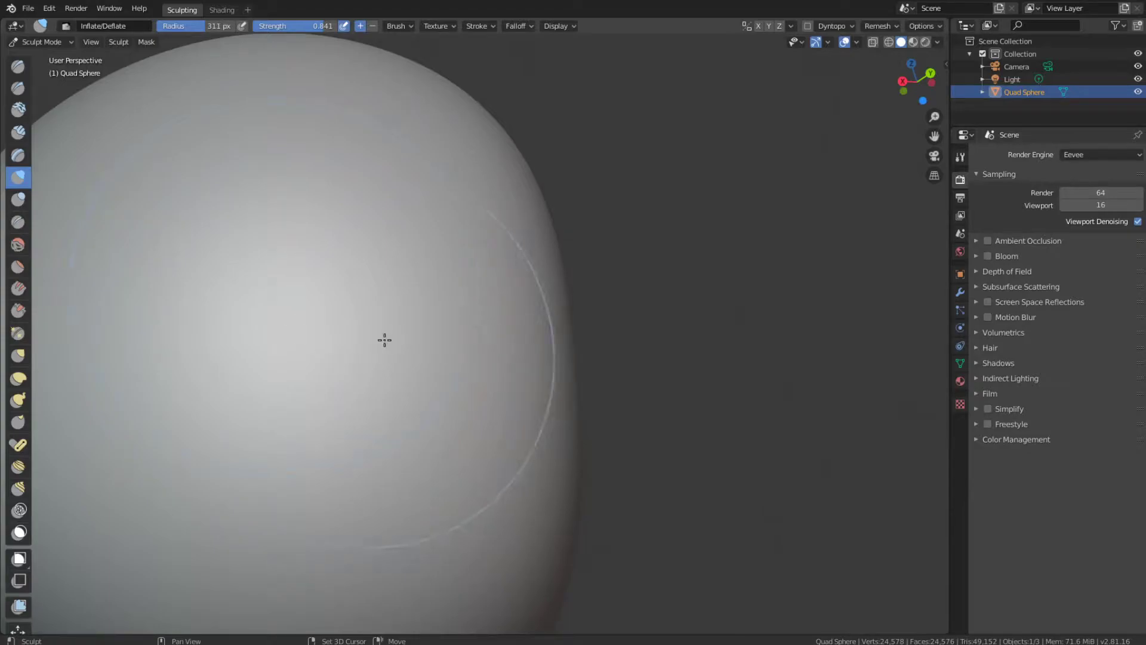
pyautogui.scroll(-6, 409, 331)
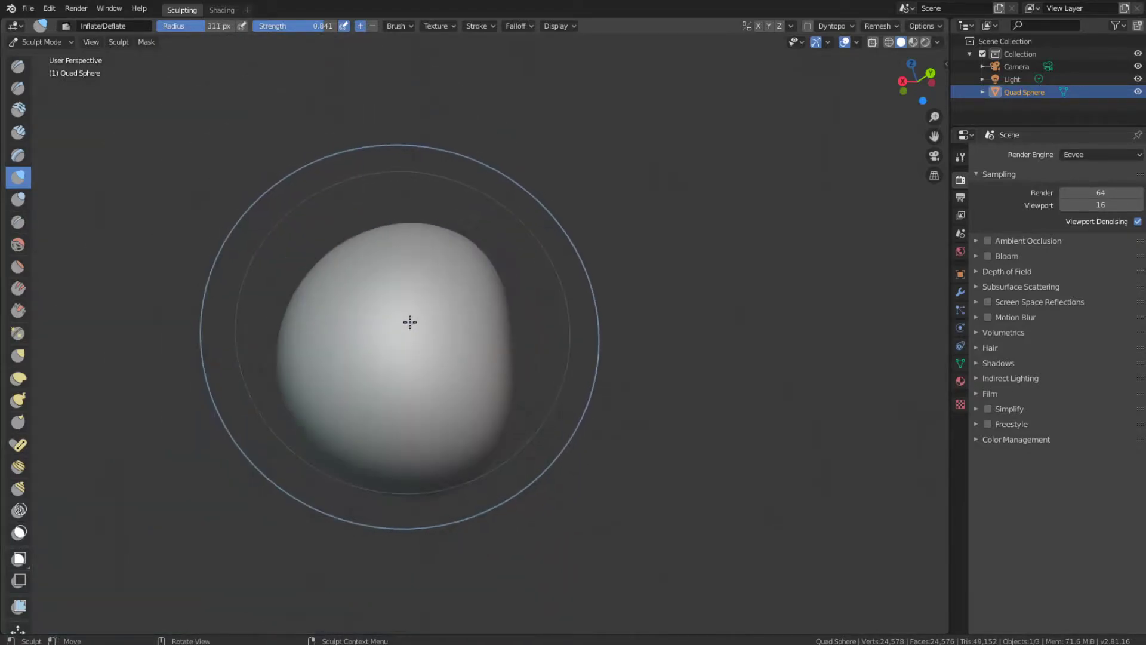
pyautogui.moveTo(378, 323); pyautogui.dragTo(399, 326)
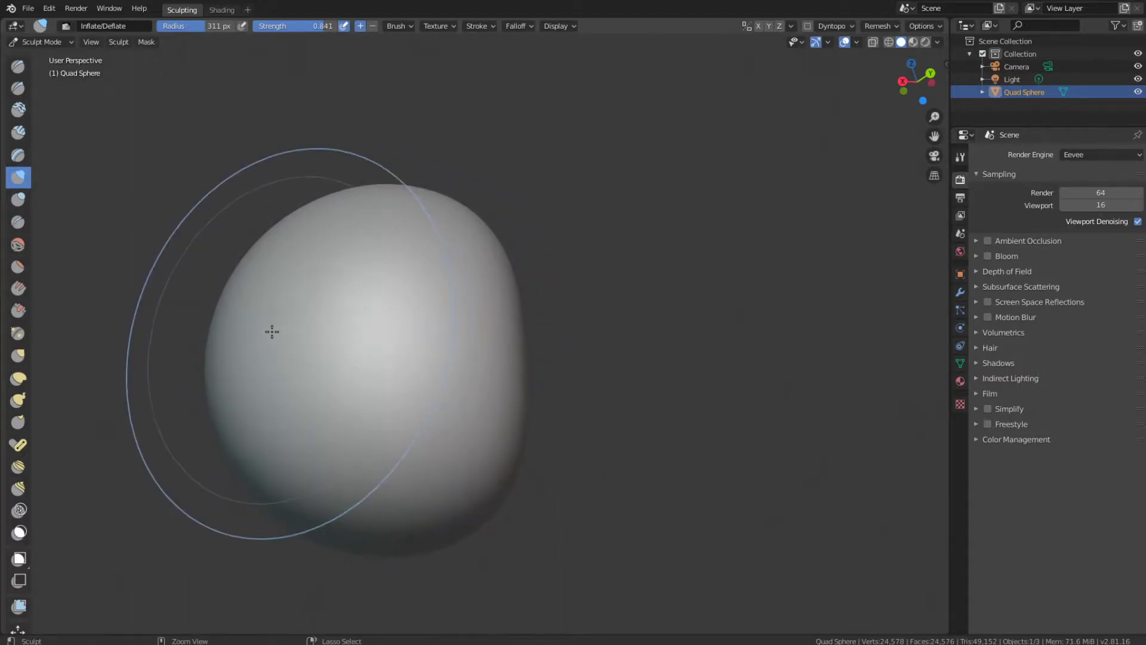
pyautogui.keyDown('ctrl'); pyautogui.moveTo(269, 330); pyautogui.dragTo(270, 326); pyautogui.keyUp('ctrl')
pyautogui.moveTo(270, 326)
pyautogui.mouseDown(button='middle')
pyautogui.moveTo(325, 254)
pyautogui.moveTo(443, 257)
pyautogui.moveTo(437, 205)
pyautogui.mouseUp(button='middle')
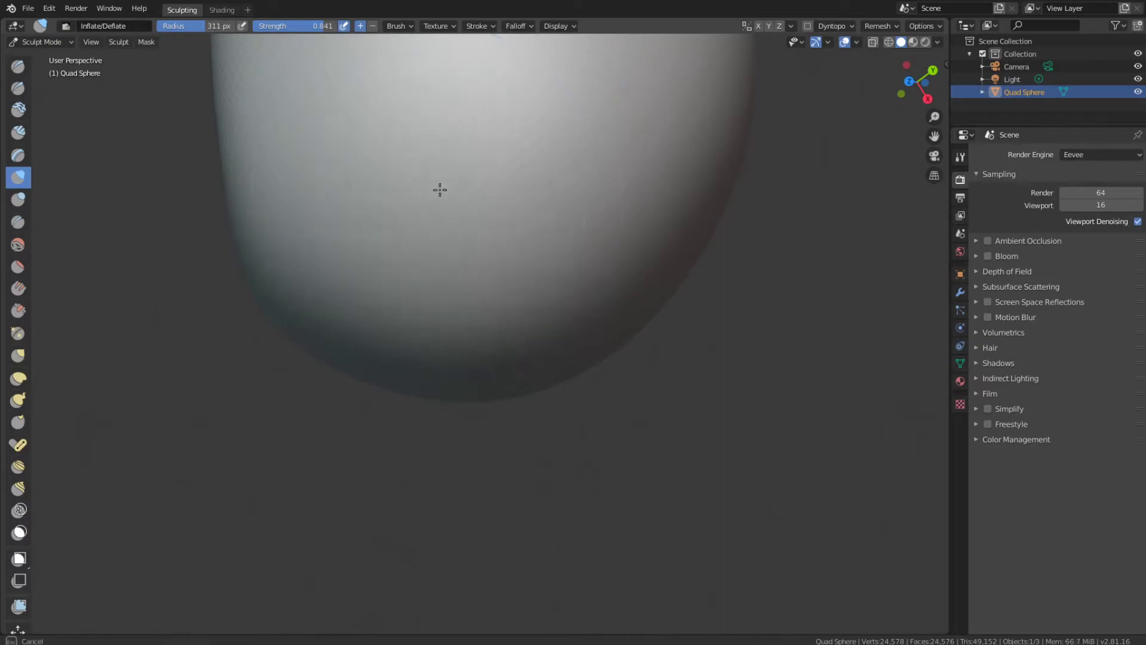
pyautogui.scroll(-5, 429, 199)
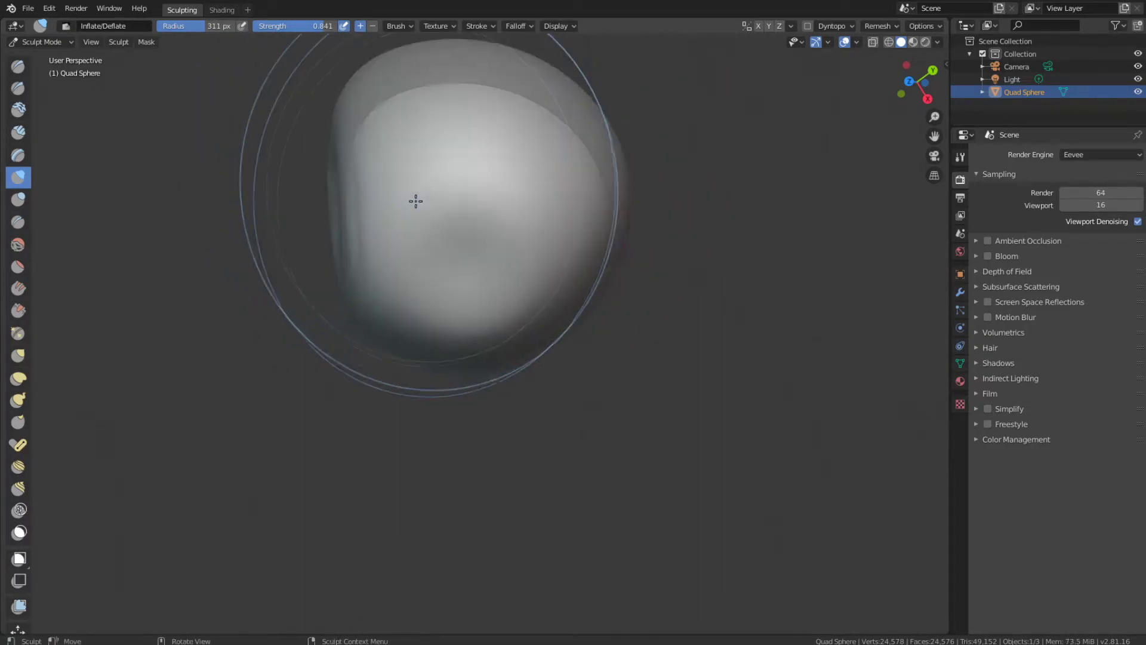
pyautogui.moveTo(505, 250); pyautogui.dragTo(486, 133, button='middle')
pyautogui.moveTo(487, 130); pyautogui.dragTo(483, 132)
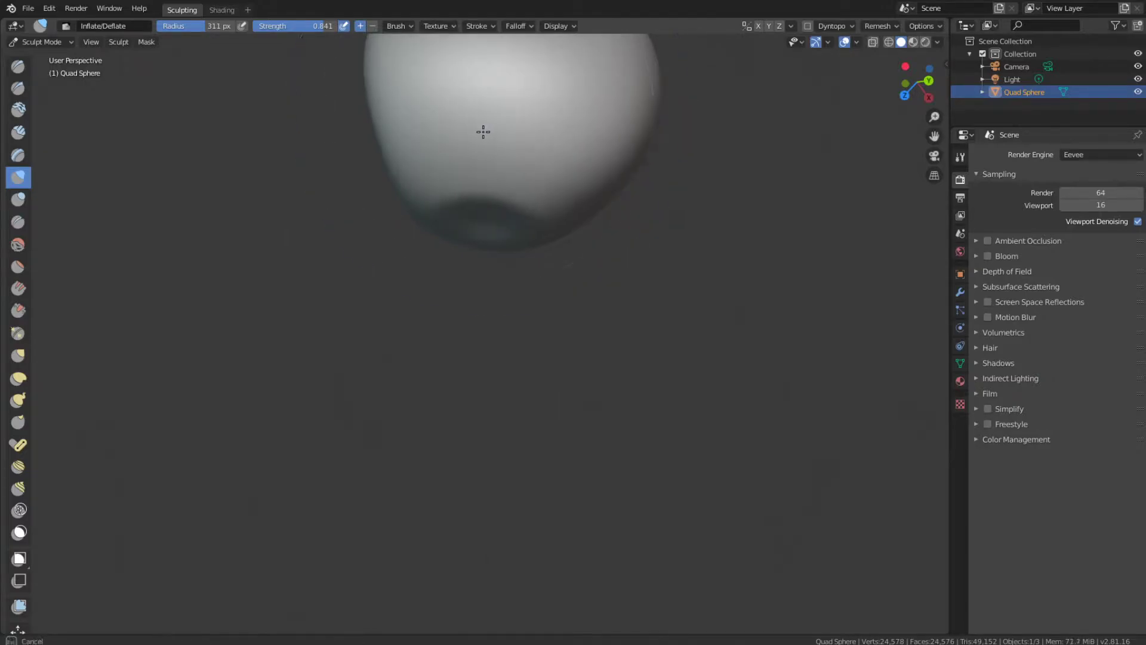
pyautogui.keyDown('shift'); pyautogui.moveTo(476, 140); pyautogui.dragTo(442, 365, button='middle'); pyautogui.keyUp('shift')
pyautogui.moveTo(530, 305); pyautogui.dragTo(284, 281, button='middle')
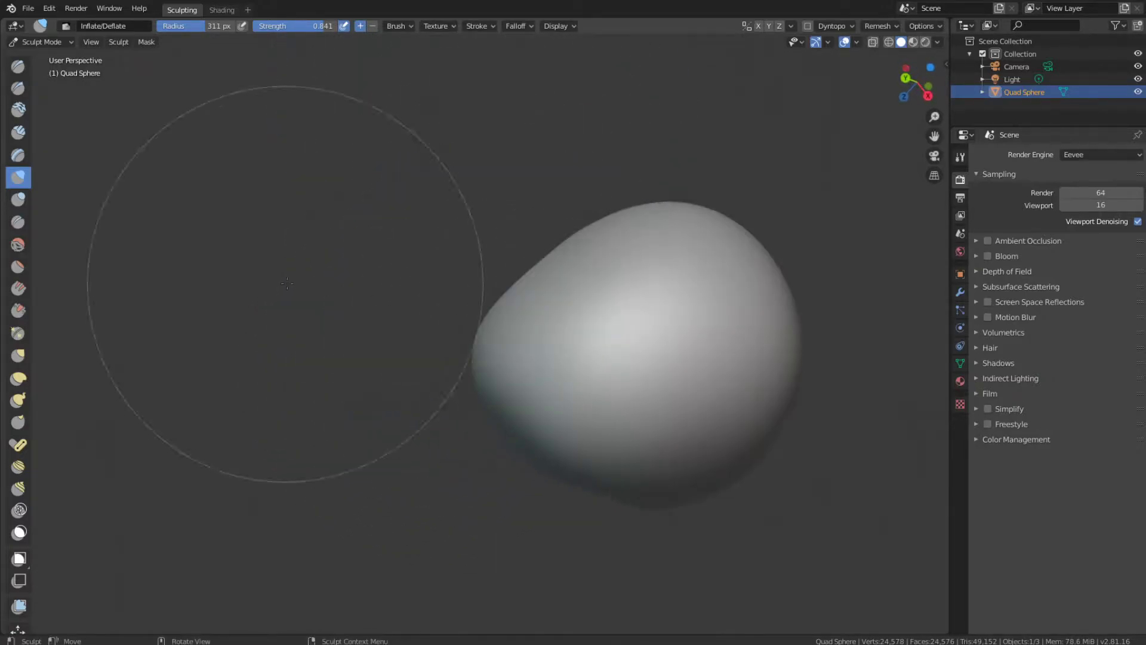
# Step: Keep deflating the remaining round areas from all around to shape the sphere into an irregular, lumpy rock
pyautogui.moveTo(585, 369); pyautogui.dragTo(535, 382)
pyautogui.moveTo(630, 348); pyautogui.dragTo(653, 338)
pyautogui.moveTo(728, 338); pyautogui.dragTo(642, 342, button='middle')
pyautogui.keyDown('shift'); pyautogui.moveTo(746, 356); pyautogui.dragTo(487, 336, button='middle'); pyautogui.keyUp('shift')
pyautogui.moveTo(446, 287)
pyautogui.keyDown('ctrl'); pyautogui.mouseDown()
pyautogui.moveTo(461, 297)
pyautogui.moveTo(453, 282)
pyautogui.mouseUp(); pyautogui.keyUp('ctrl')
pyautogui.moveTo(573, 316); pyautogui.dragTo(502, 321, button='middle')
pyautogui.moveTo(663, 339)
pyautogui.keyDown('shift'); pyautogui.mouseDown(button='middle')
pyautogui.moveTo(428, 366)
pyautogui.moveTo(448, 382)
pyautogui.moveTo(468, 155)
pyautogui.moveTo(502, 194)
pyautogui.mouseUp(button='middle'); pyautogui.keyUp('shift')
pyautogui.moveTo(558, 230); pyautogui.dragTo(529, 267, button='middle')
pyautogui.keyDown('ctrl'); pyautogui.moveTo(546, 197); pyautogui.dragTo(550, 184); pyautogui.keyUp('ctrl')
pyautogui.moveTo(623, 218)
pyautogui.mouseDown(button='middle')
pyautogui.moveTo(675, 206)
pyautogui.moveTo(477, 398)
pyautogui.mouseUp(button='middle')
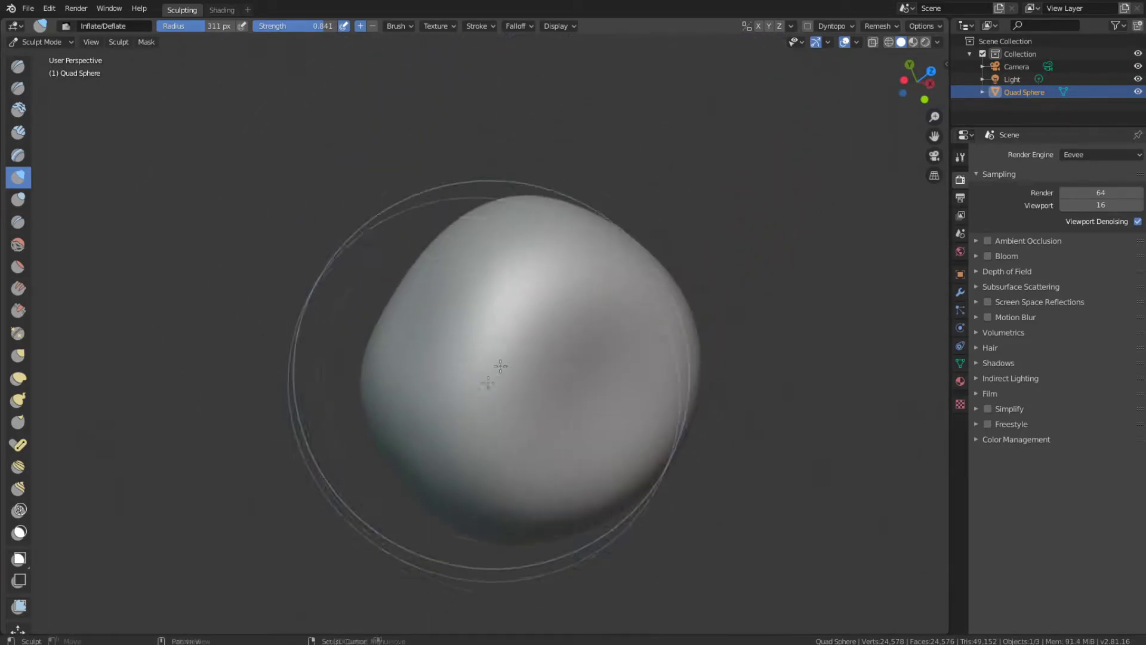
pyautogui.moveTo(520, 289)
pyautogui.mouseDown(button='middle')
pyautogui.moveTo(509, 302)
pyautogui.moveTo(625, 407)
pyautogui.moveTo(460, 286)
pyautogui.moveTo(438, 287)
pyautogui.mouseUp(button='middle')
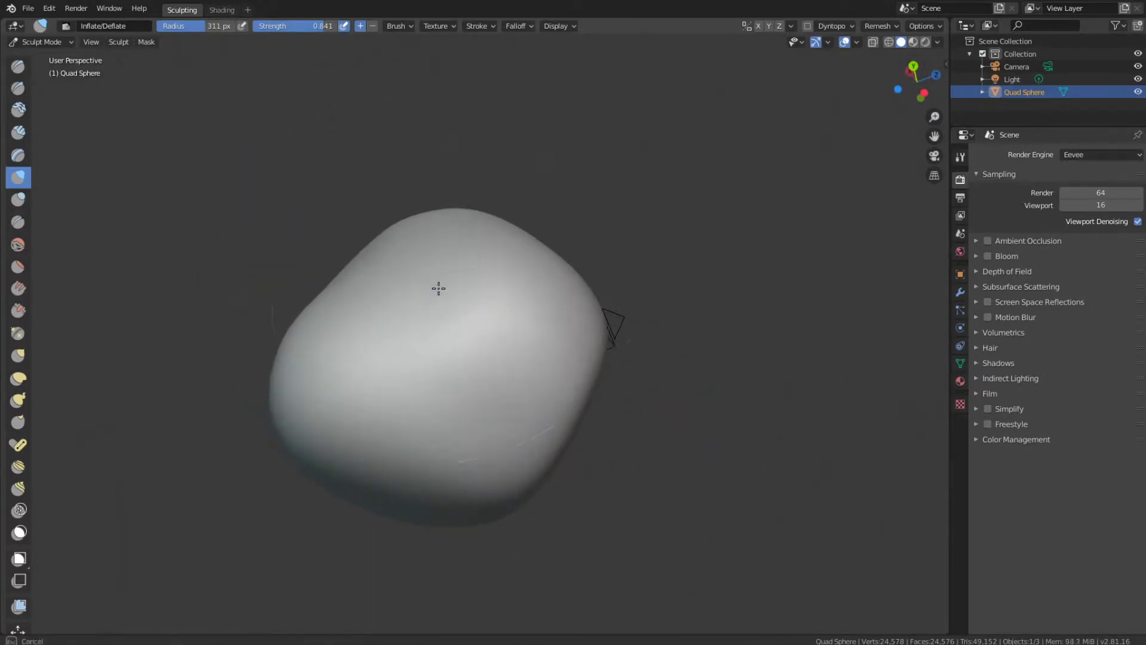
pyautogui.moveTo(231, 295)
pyautogui.mouseDown(button='middle')
pyautogui.moveTo(323, 351)
pyautogui.moveTo(311, 383)
pyautogui.mouseUp(button='middle')
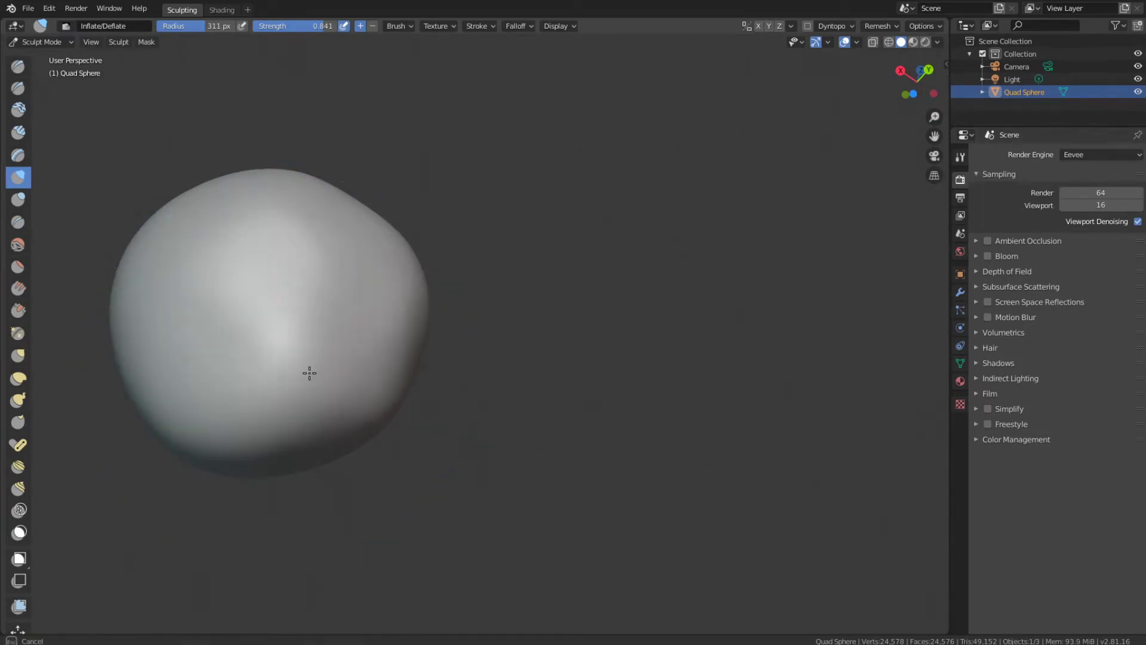
pyautogui.moveTo(284, 369)
pyautogui.mouseDown(button='middle')
pyautogui.moveTo(325, 325)
pyautogui.moveTo(248, 284)
pyautogui.mouseUp(button='middle')
pyautogui.moveTo(240, 309)
pyautogui.mouseDown()
pyautogui.moveTo(266, 331)
pyautogui.moveTo(262, 339)
pyautogui.mouseUp()
pyautogui.moveTo(207, 325)
pyautogui.mouseDown(button='middle')
pyautogui.moveTo(219, 320)
pyautogui.moveTo(338, 430)
pyautogui.mouseUp(button='middle')
pyautogui.keyDown('ctrl'); pyautogui.moveTo(358, 431); pyautogui.dragTo(355, 401); pyautogui.keyUp('ctrl')
pyautogui.moveTo(223, 340)
pyautogui.mouseDown(button='middle')
pyautogui.moveTo(295, 297)
pyautogui.moveTo(353, 299)
pyautogui.moveTo(376, 283)
pyautogui.moveTo(405, 309)
pyautogui.mouseUp(button='middle')
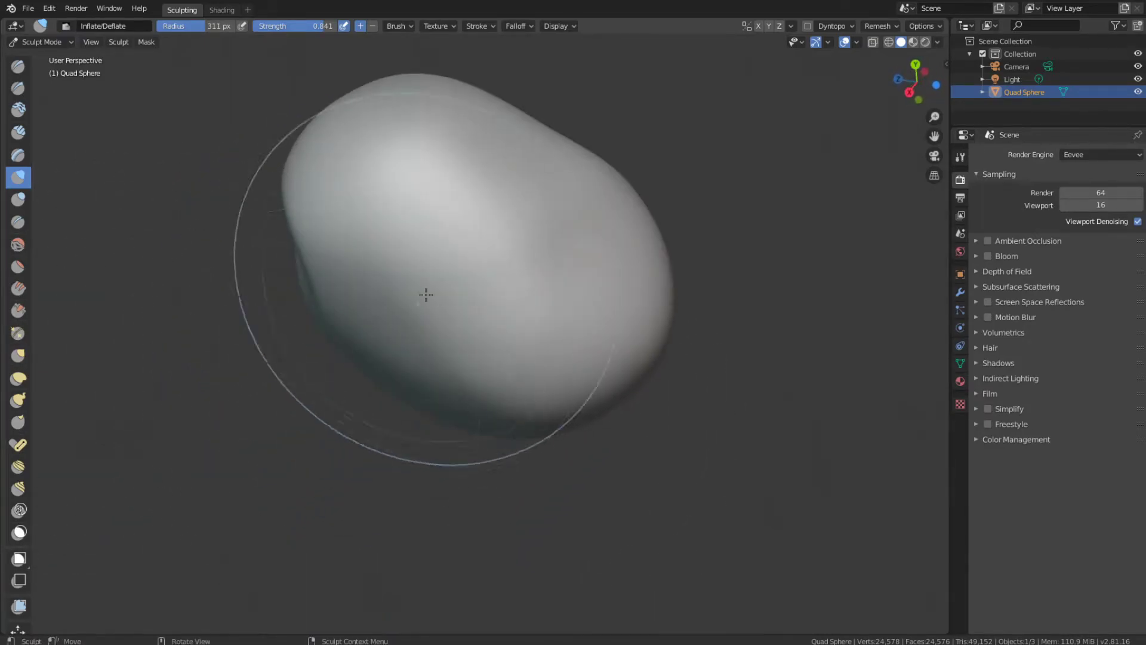
pyautogui.moveTo(486, 213); pyautogui.dragTo(437, 204, button='middle')
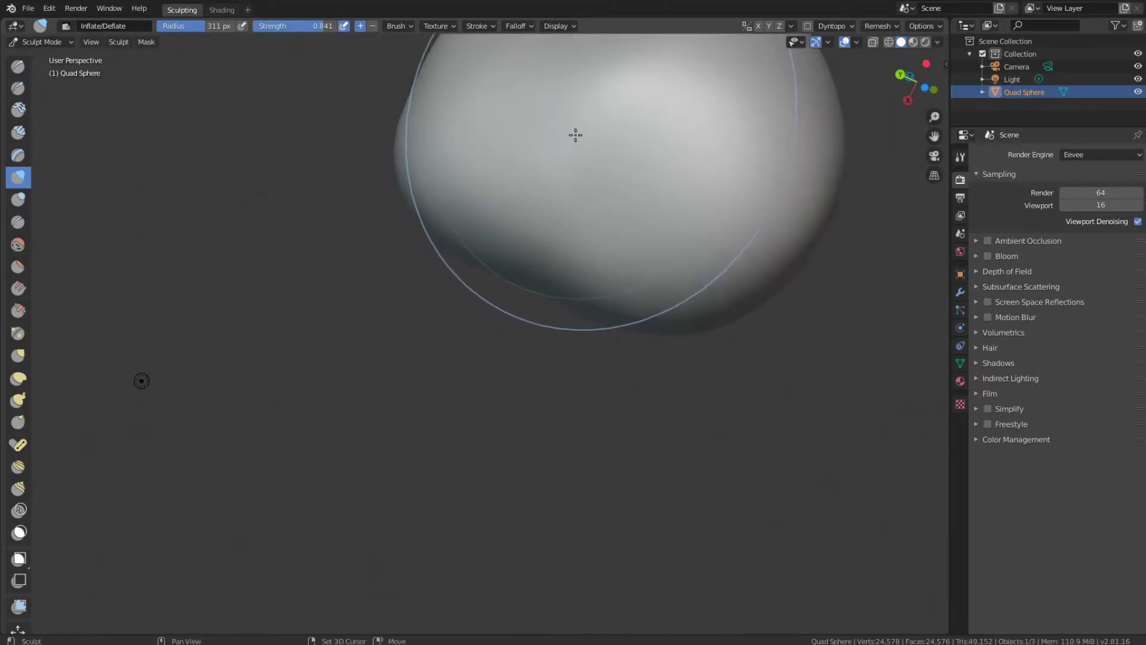
pyautogui.scroll(-4, 466, 227)
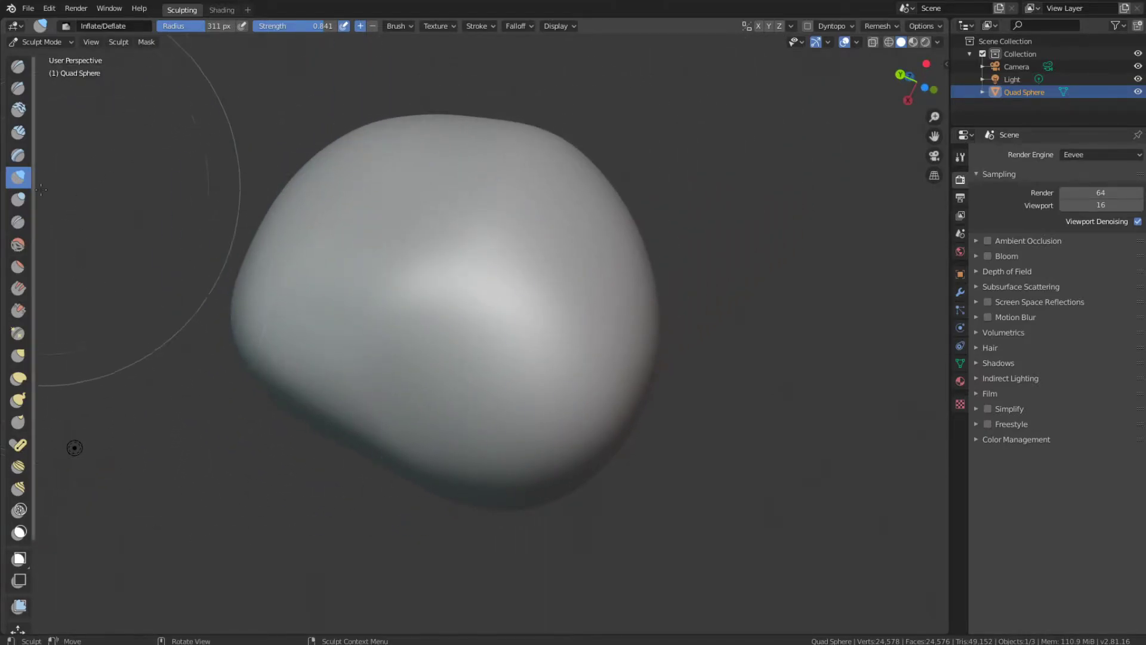
# Step: Carve a deep round crater into the rock with the Blob brush, starting at a 53 px radius and widening to 164 px
pyautogui.click(19, 201)
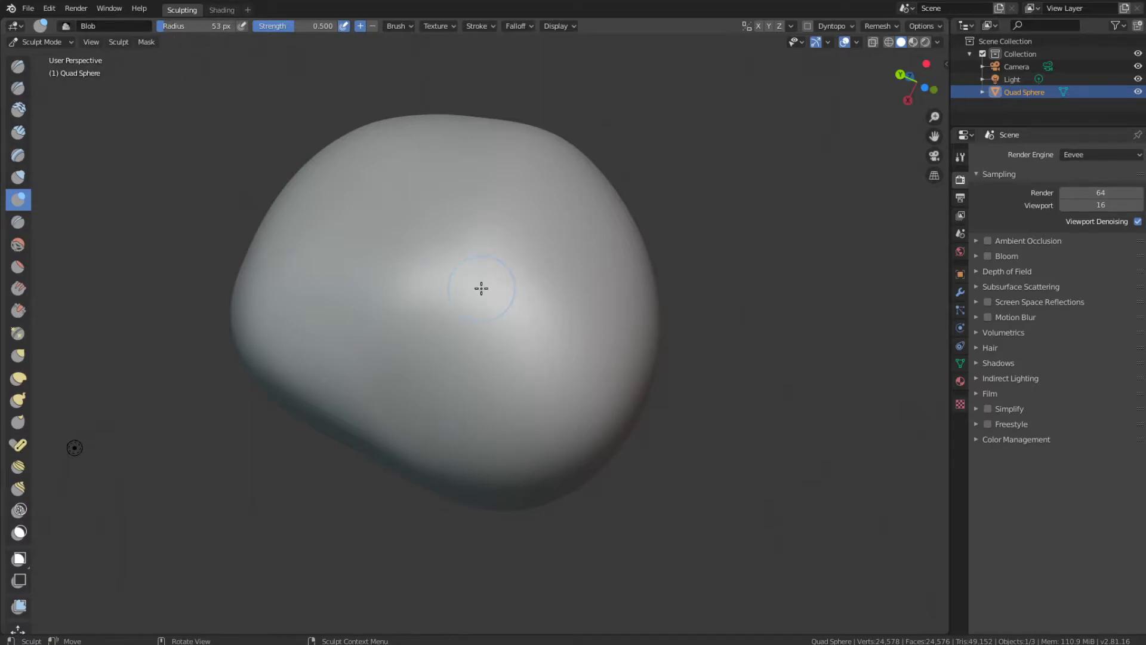
pyautogui.scroll(5, 482, 288)
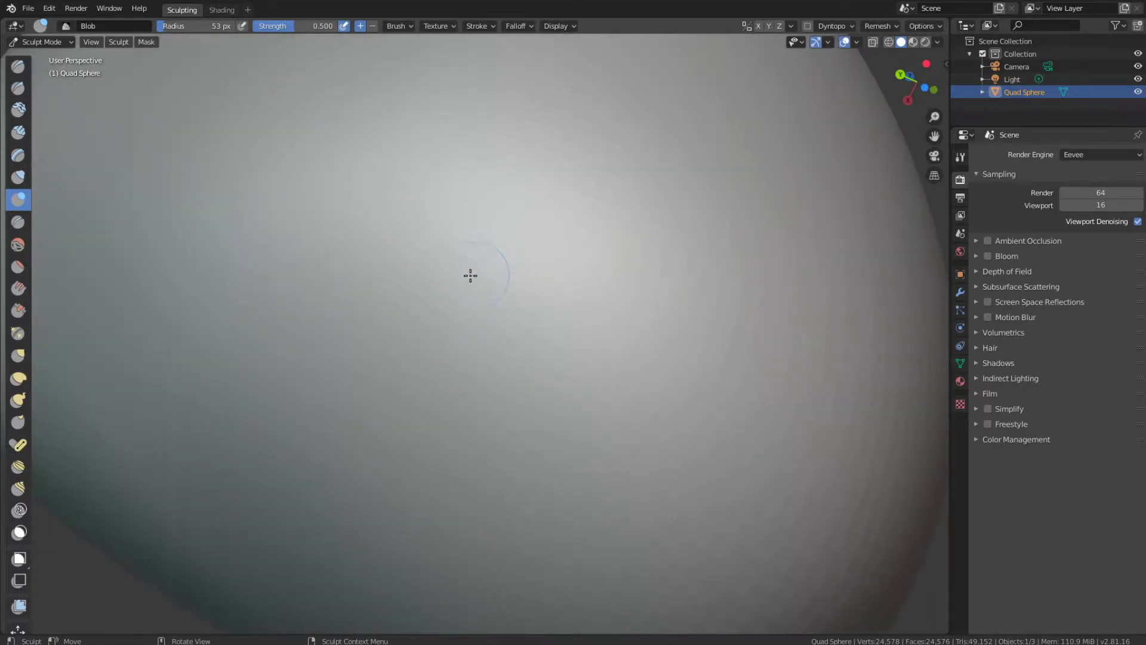
pyautogui.scroll(-6, 478, 273)
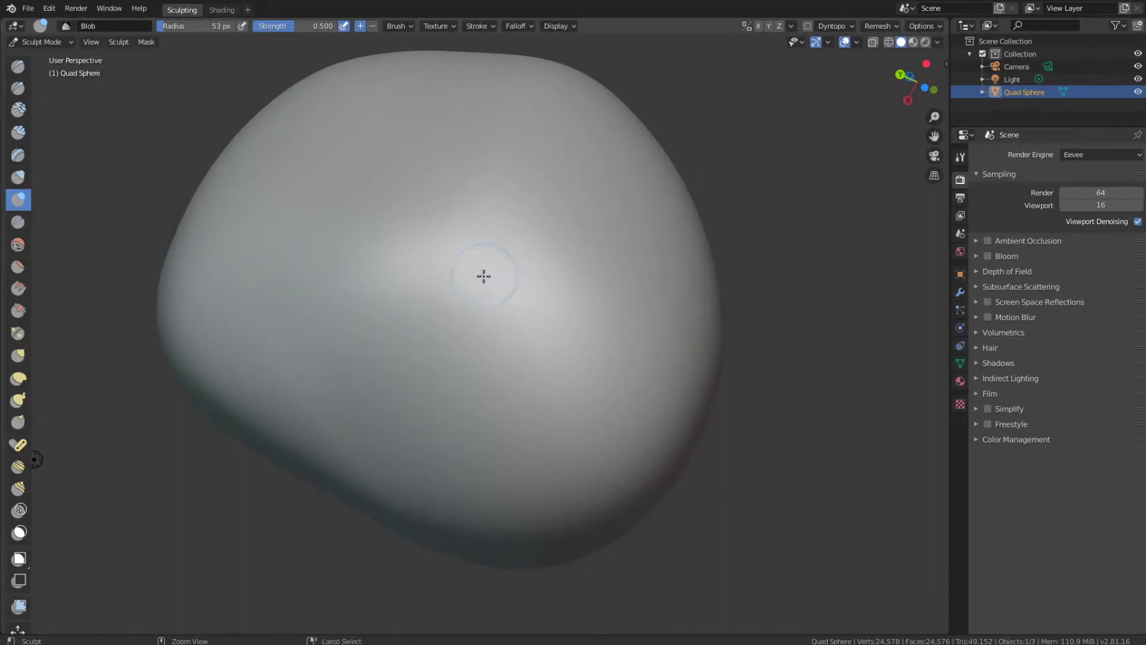
pyautogui.moveTo(482, 275); pyautogui.dragTo(479, 277)
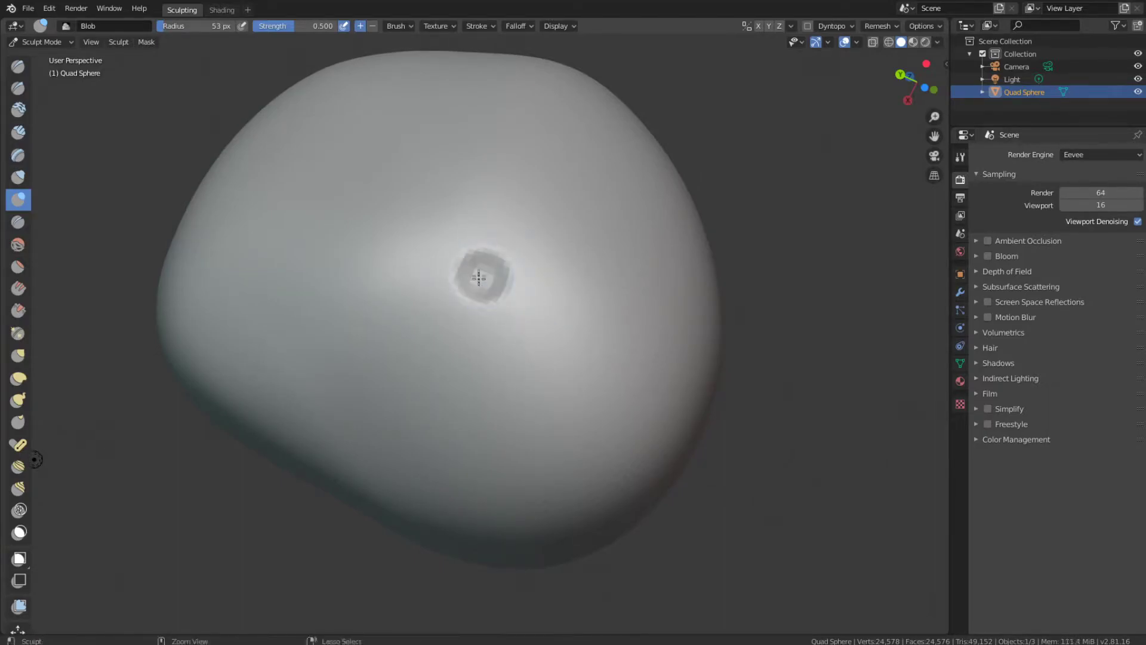
pyautogui.moveTo(484, 279)
pyautogui.mouseDown(button='middle')
pyautogui.moveTo(566, 289)
pyautogui.moveTo(483, 288)
pyautogui.mouseUp(button='middle')
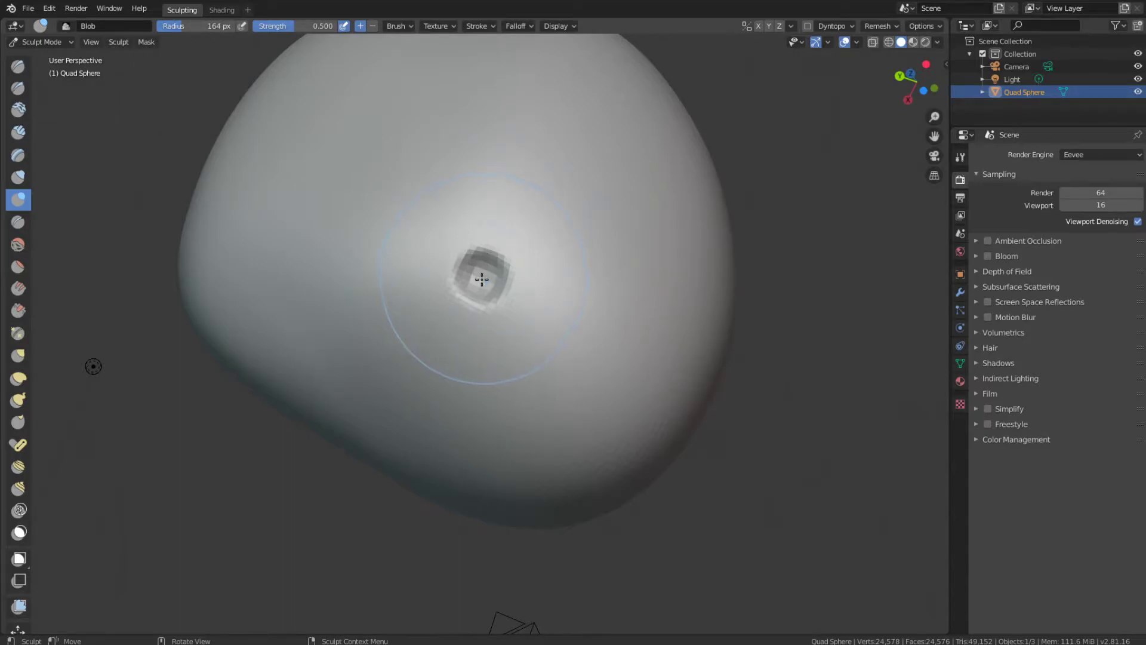
pyautogui.moveTo(482, 280); pyautogui.dragTo(481, 265)
pyautogui.moveTo(481, 265)
pyautogui.mouseDown(button='middle')
pyautogui.moveTo(528, 318)
pyautogui.moveTo(649, 381)
pyautogui.moveTo(573, 302)
pyautogui.mouseUp(button='middle')
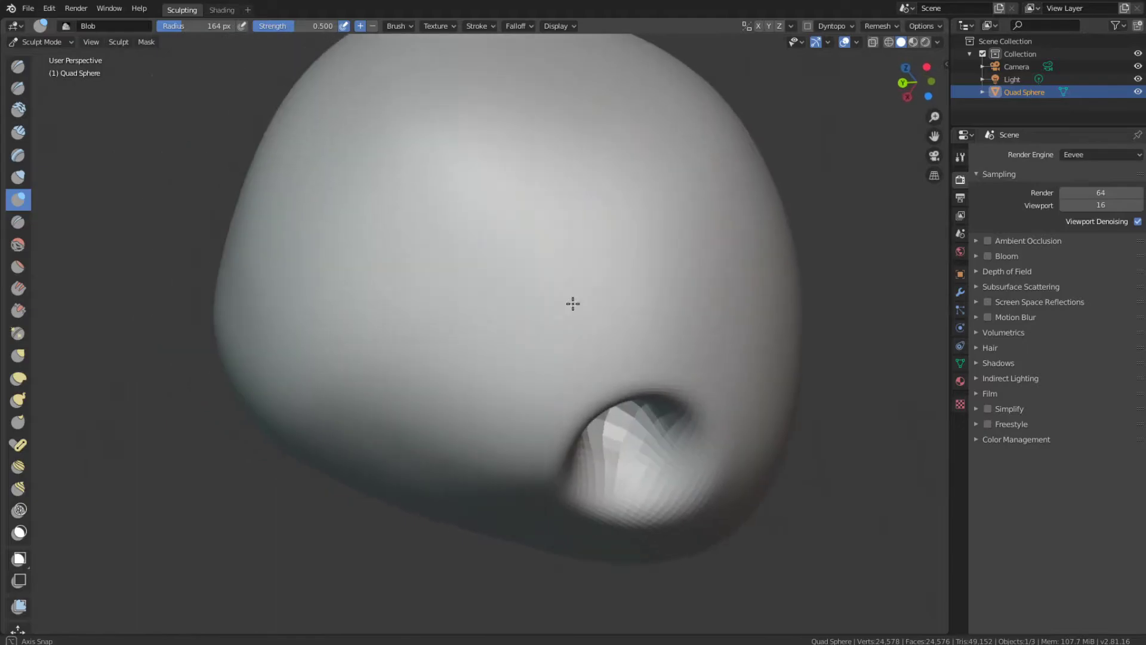
# Step: Carve a second crater on a neighbouring side with the Blob brush, using radii of 101 px and 144 px
pyautogui.scroll(-1, 462, 218)
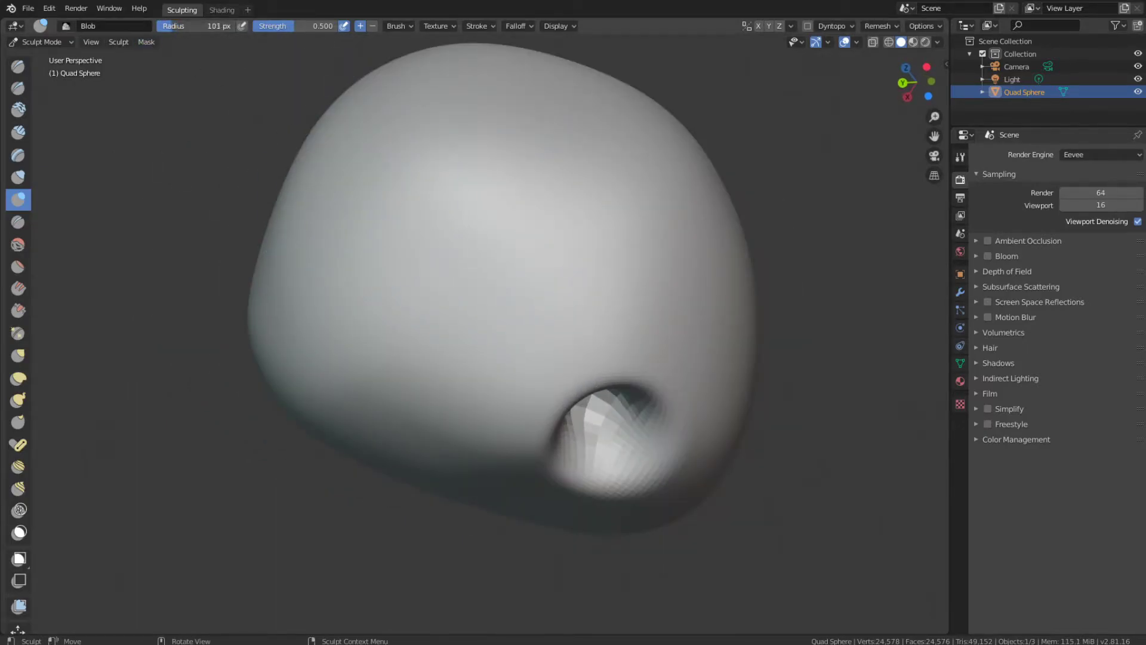
pyautogui.moveTo(334, 122); pyautogui.dragTo(403, 174, button='middle')
pyautogui.keyDown('ctrl'); pyautogui.moveTo(395, 161); pyautogui.dragTo(397, 168); pyautogui.keyUp('ctrl')
pyautogui.keyDown('ctrl'); pyautogui.click(393, 157); pyautogui.keyUp('ctrl')
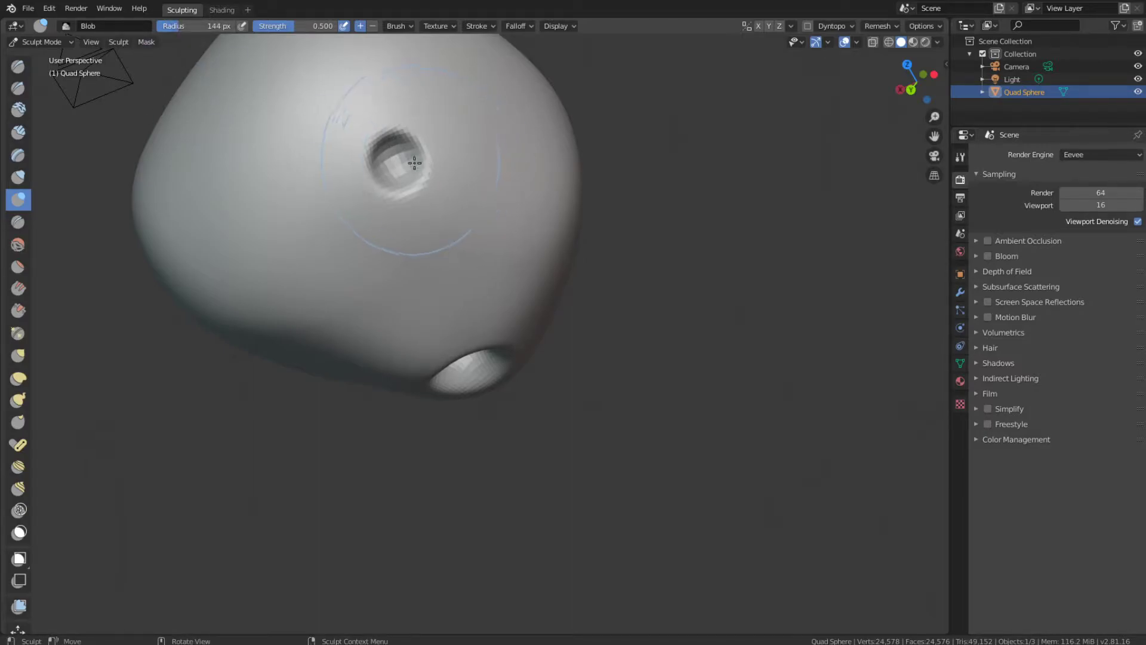
pyautogui.moveTo(404, 161)
pyautogui.keyDown('ctrl'); pyautogui.mouseDown()
pyautogui.moveTo(407, 175)
pyautogui.moveTo(353, 159)
pyautogui.mouseUp(); pyautogui.keyUp('ctrl')
pyautogui.moveTo(353, 160)
pyautogui.mouseDown(button='middle')
pyautogui.moveTo(481, 177)
pyautogui.moveTo(274, 156)
pyautogui.moveTo(503, 351)
pyautogui.moveTo(570, 459)
pyautogui.mouseUp(button='middle')
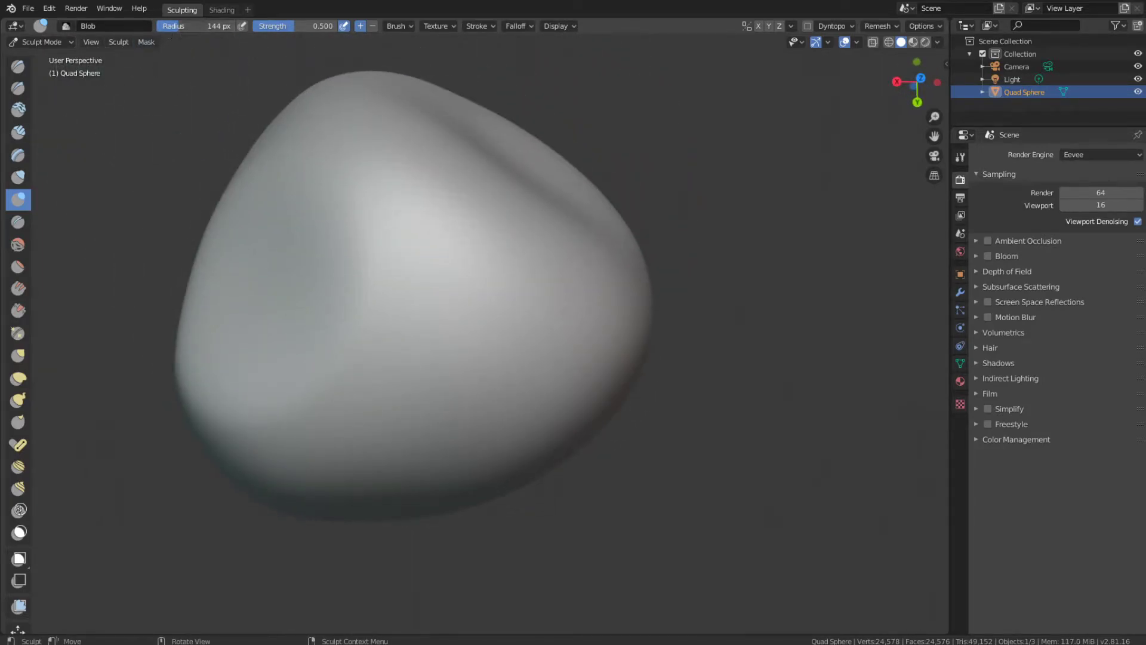
# Step: Carve another crater into a smooth side of the rock with the Blob brush and set the brush radius to 73 px
pyautogui.moveTo(407, 266)
pyautogui.keyDown('ctrl'); pyautogui.mouseDown()
pyautogui.moveTo(164, 58)
pyautogui.moveTo(209, 30)
pyautogui.mouseUp(); pyautogui.keyUp('ctrl')
pyautogui.moveTo(396, 301)
pyautogui.keyDown('ctrl'); pyautogui.mouseDown()
pyautogui.moveTo(411, 258)
pyautogui.moveTo(376, 261)
pyautogui.moveTo(357, 206)
pyautogui.mouseUp(); pyautogui.keyUp('ctrl')
pyautogui.moveTo(357, 206)
pyautogui.mouseDown(button='middle')
pyautogui.moveTo(512, 192)
pyautogui.moveTo(376, 205)
pyautogui.moveTo(512, 384)
pyautogui.moveTo(530, 273)
pyautogui.moveTo(644, 330)
pyautogui.mouseUp(button='middle')
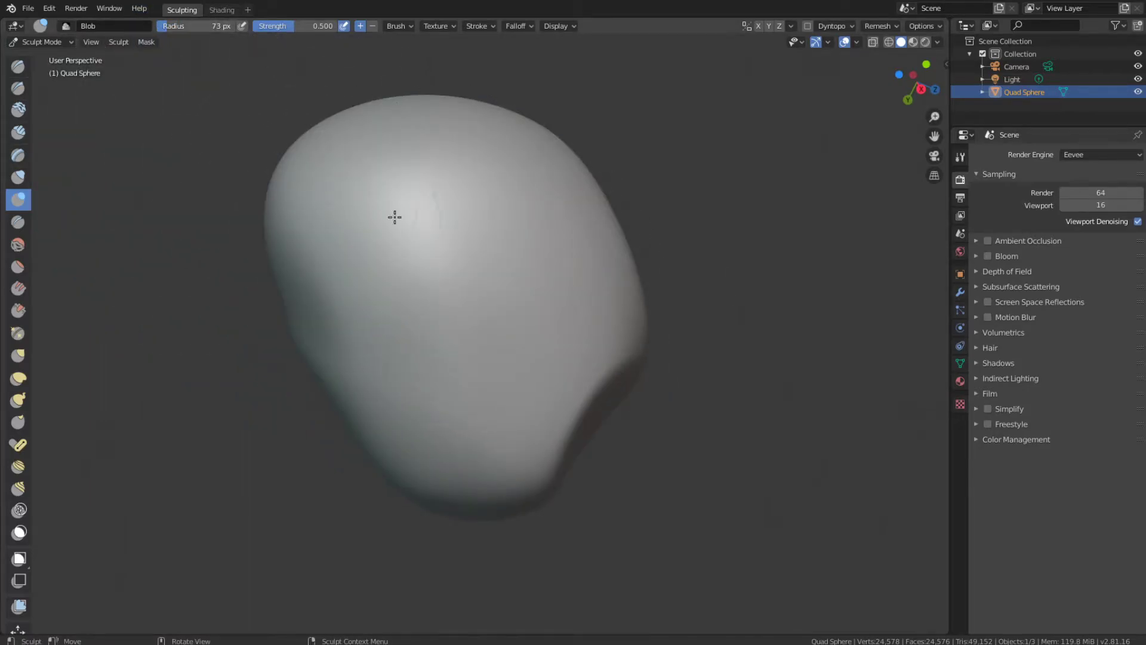
# Step: Carve a round crater into the smooth side of the rock with the Blob brush, widening it with a 148 px radius
pyautogui.moveTo(424, 225); pyautogui.dragTo(436, 221)
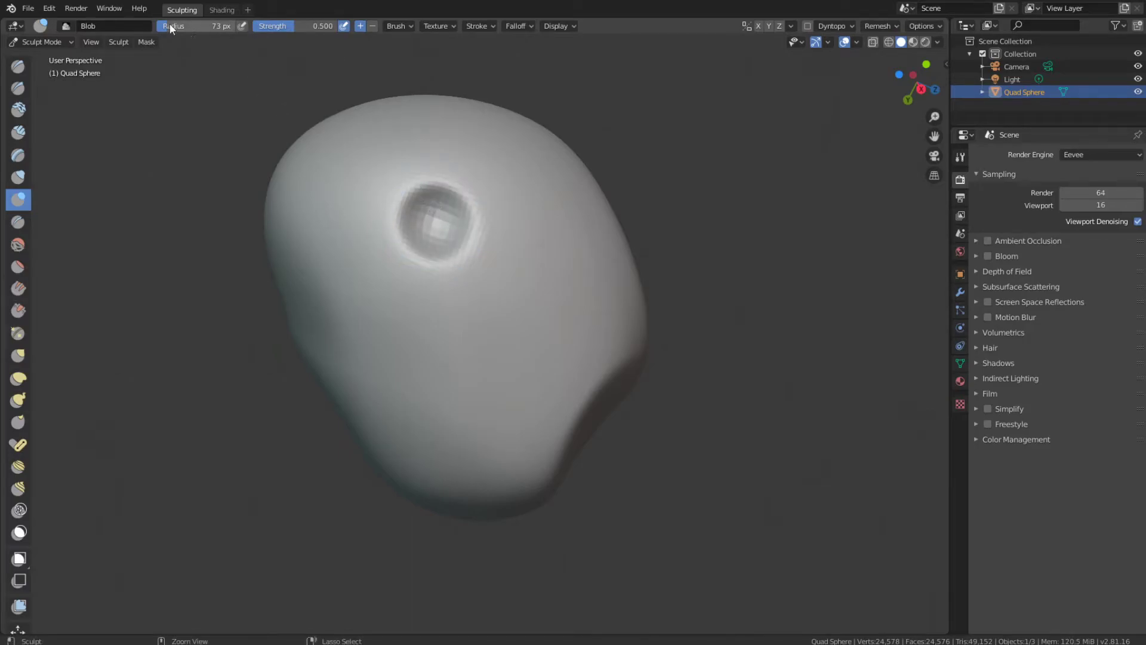
pyautogui.moveTo(441, 222); pyautogui.dragTo(422, 225)
# Step: Carve a small crater near the rock's edge with the Blob brush at a 57 px radius and enlarge it at 140 px
pyautogui.moveTo(423, 225)
pyautogui.mouseDown(button='middle')
pyautogui.moveTo(445, 160)
pyautogui.moveTo(448, 189)
pyautogui.moveTo(625, 214)
pyautogui.moveTo(363, 206)
pyautogui.mouseUp(button='middle')
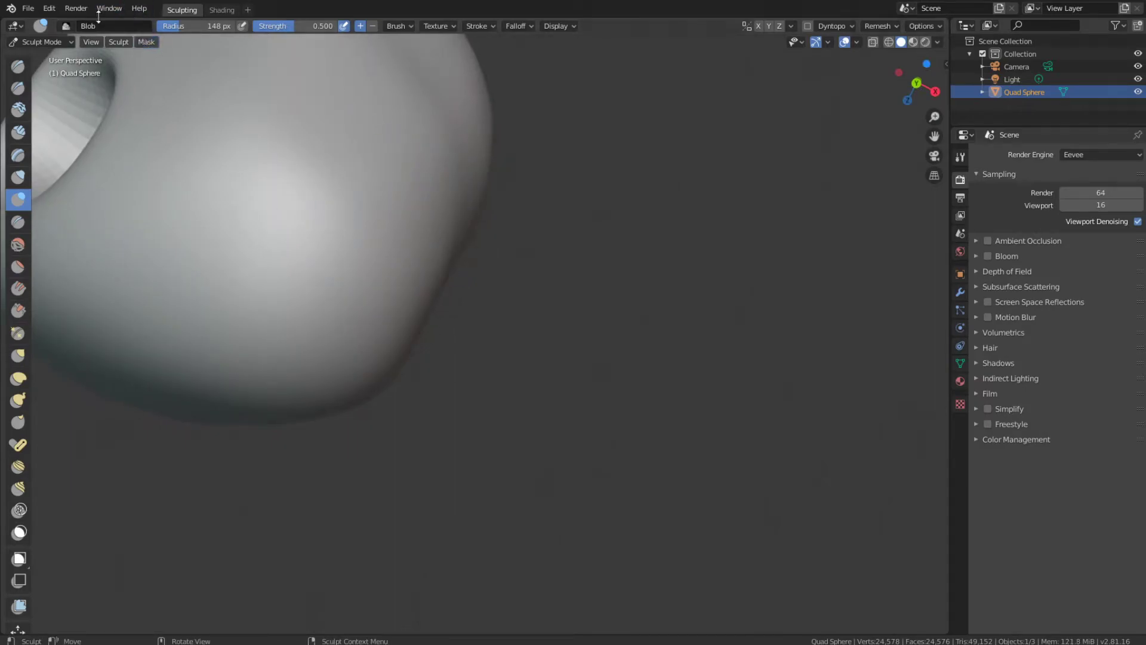
pyautogui.moveTo(170, 25); pyautogui.dragTo(158, 25)
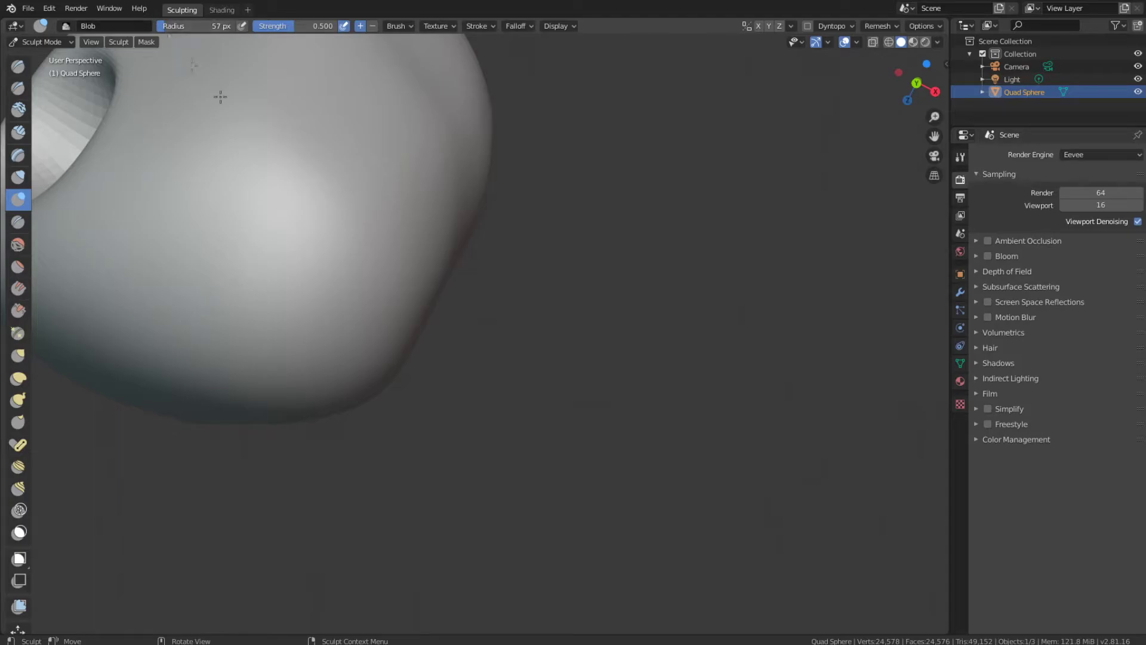
pyautogui.keyDown('ctrl'); pyautogui.moveTo(366, 248); pyautogui.dragTo(368, 240); pyautogui.keyUp('ctrl')
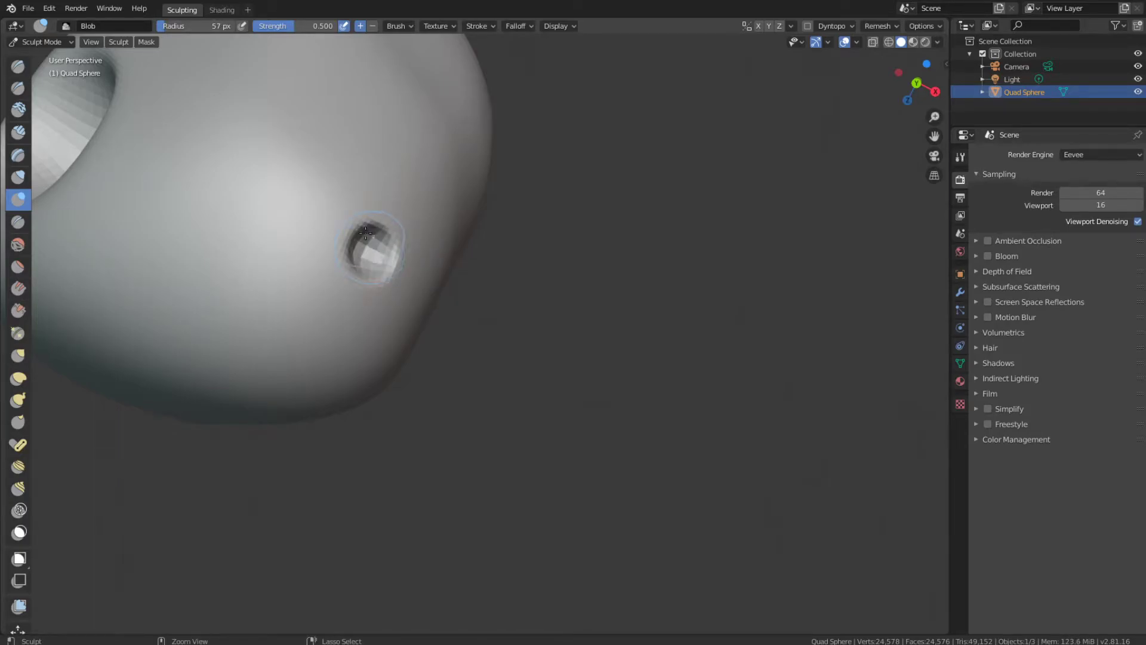
pyautogui.moveTo(356, 158); pyautogui.dragTo(237, 104, button='middle')
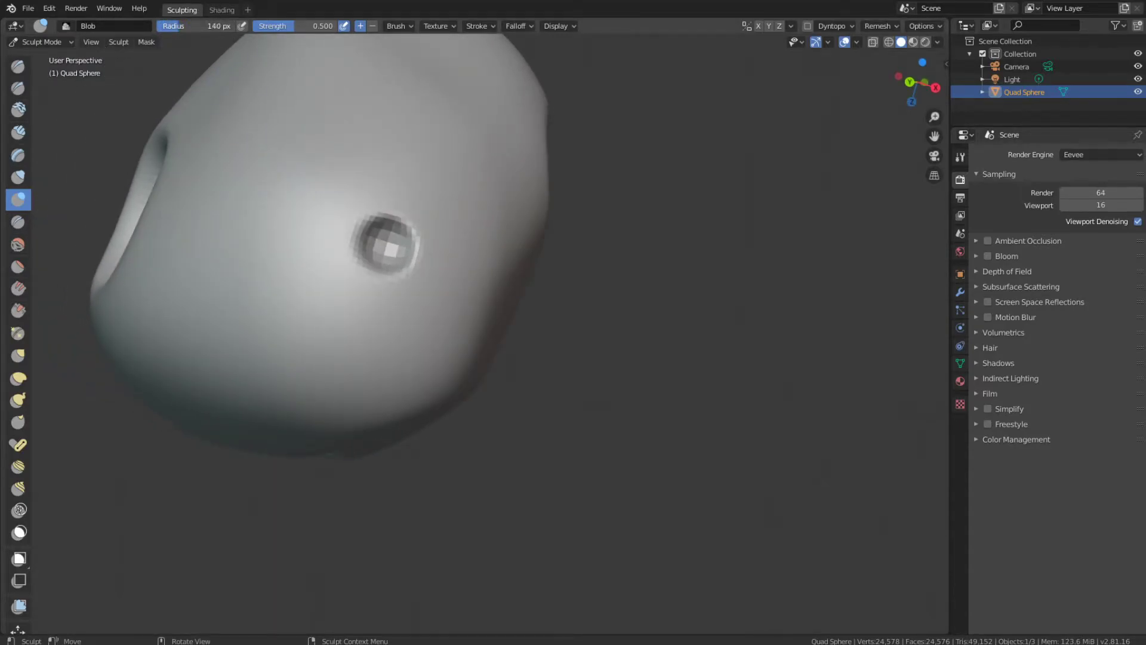
pyautogui.moveTo(395, 241)
pyautogui.keyDown('ctrl'); pyautogui.mouseDown()
pyautogui.moveTo(384, 241)
pyautogui.moveTo(427, 245)
pyautogui.moveTo(417, 267)
pyautogui.moveTo(455, 237)
pyautogui.mouseUp(); pyautogui.keyUp('ctrl')
# Step: Carve a deep crater beside the shallow hollow on an untouched side with the Blob brush, using radii of 49, 124 and 96 px
pyautogui.moveTo(450, 237)
pyautogui.mouseDown(button='middle')
pyautogui.moveTo(334, 263)
pyautogui.moveTo(366, 302)
pyautogui.mouseUp(button='middle')
pyautogui.scroll(-5, 382, 301)
pyautogui.moveTo(579, 233)
pyautogui.mouseDown(button='middle')
pyautogui.moveTo(227, 375)
pyautogui.moveTo(601, 197)
pyautogui.moveTo(647, 145)
pyautogui.moveTo(581, 310)
pyautogui.moveTo(584, 270)
pyautogui.mouseUp(button='middle')
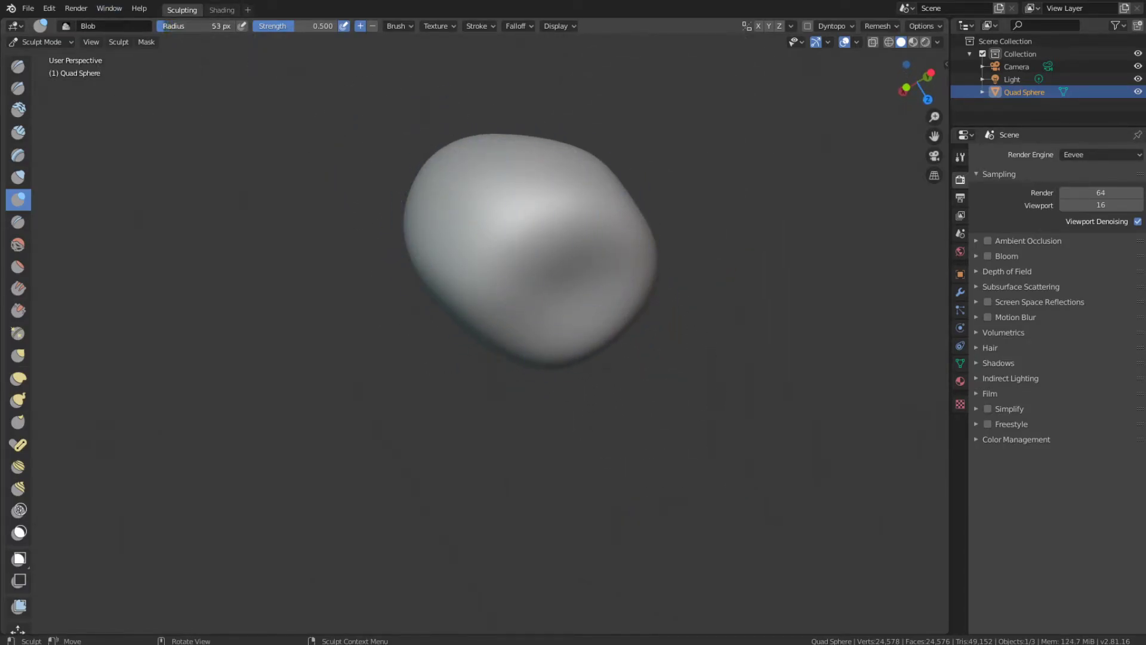
pyautogui.moveTo(525, 238)
pyautogui.keyDown('ctrl'); pyautogui.mouseDown()
pyautogui.moveTo(523, 250)
pyautogui.moveTo(526, 240)
pyautogui.mouseUp(); pyautogui.keyUp('ctrl')
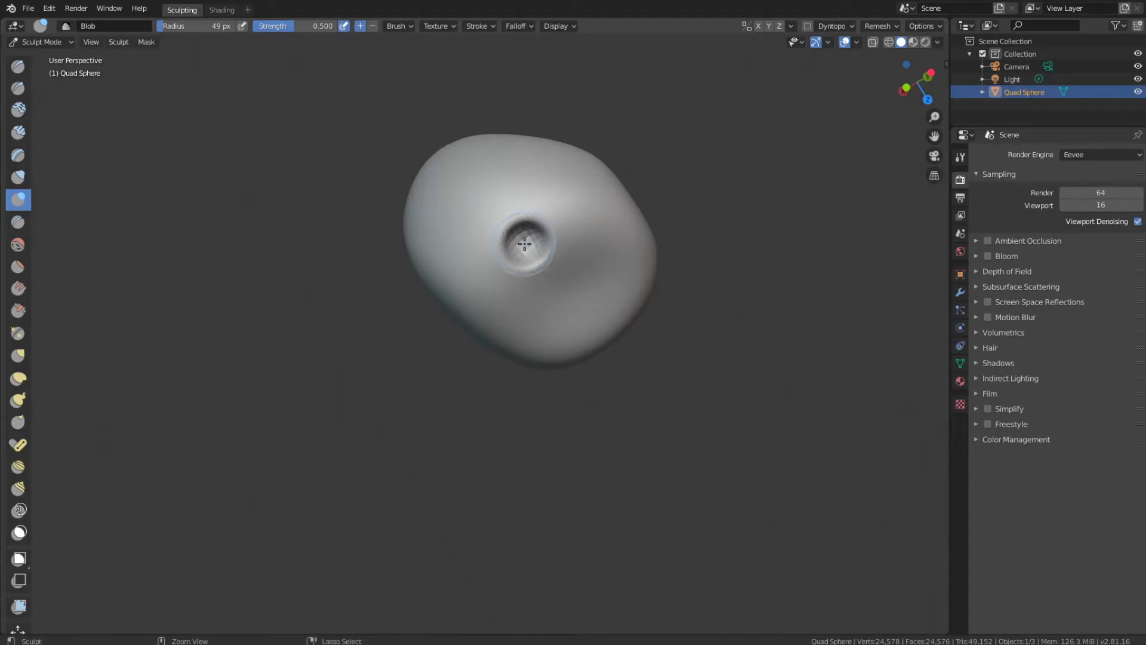
pyautogui.moveTo(163, 27); pyautogui.dragTo(190, 28)
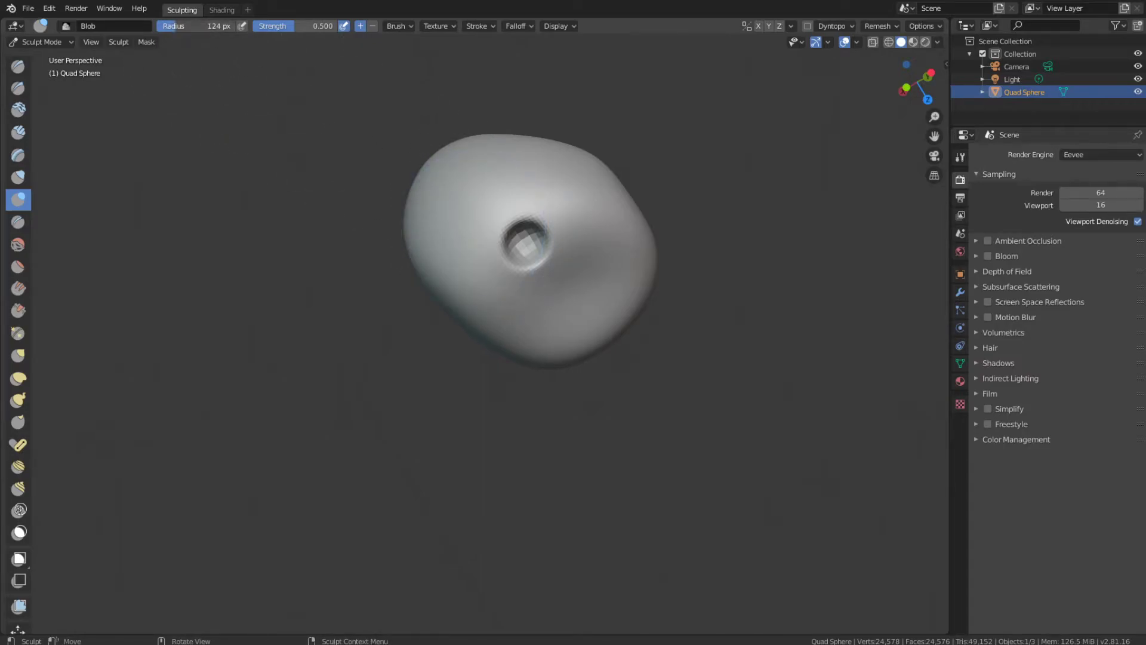
pyautogui.moveTo(523, 238); pyautogui.dragTo(523, 239)
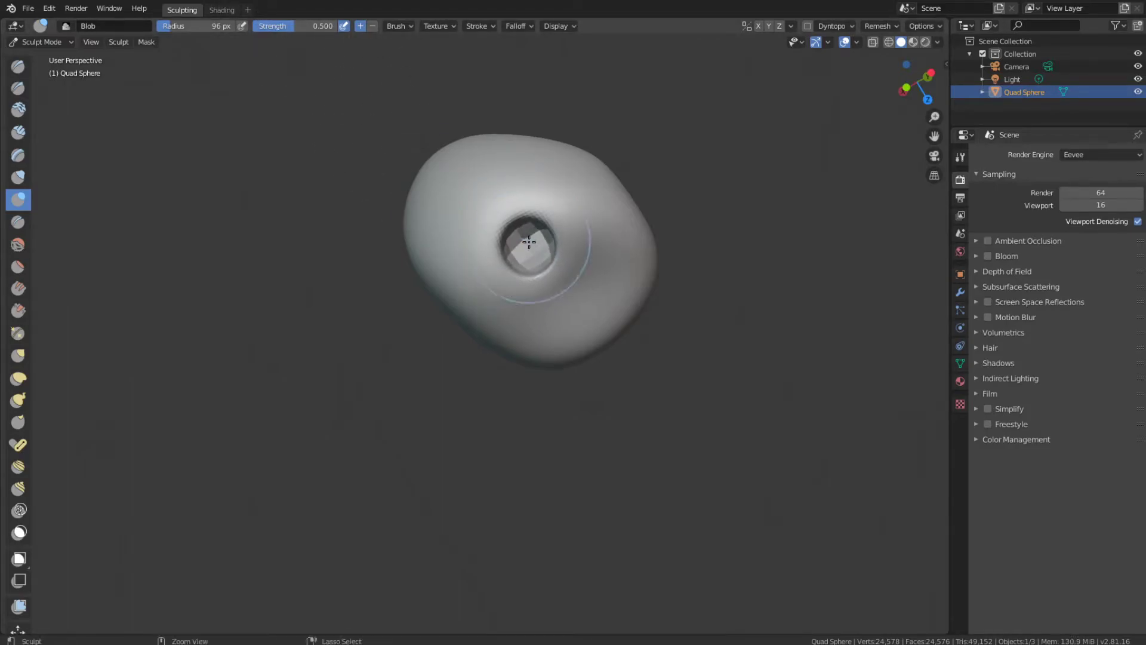
pyautogui.moveTo(523, 229); pyautogui.dragTo(562, 257)
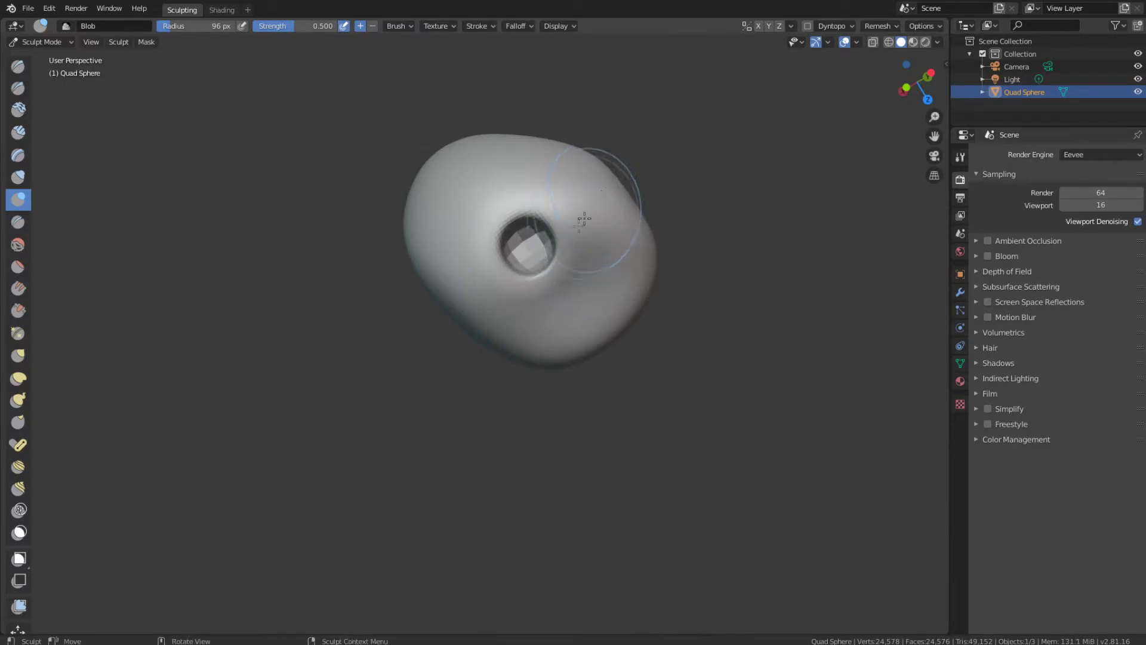
pyautogui.moveTo(540, 246); pyautogui.dragTo(531, 242)
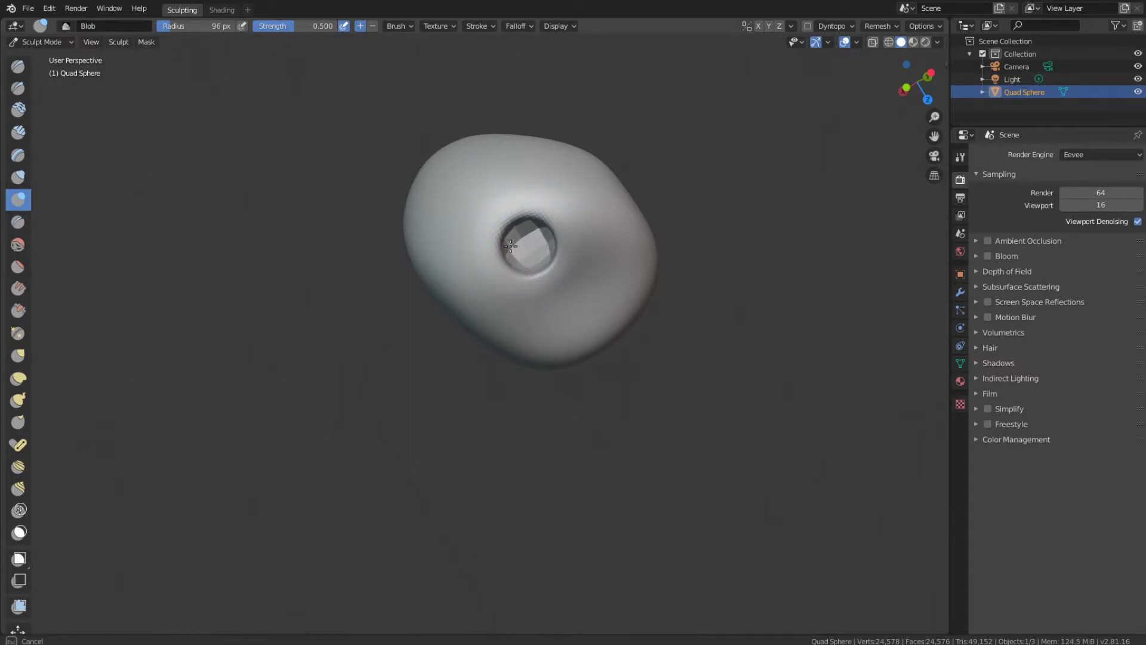
pyautogui.moveTo(519, 247); pyautogui.dragTo(519, 247)
pyautogui.moveTo(519, 248)
pyautogui.mouseDown(button='middle')
pyautogui.moveTo(540, 110)
pyautogui.moveTo(558, 182)
pyautogui.moveTo(577, 194)
pyautogui.mouseUp(button='middle')
pyautogui.scroll(-5, 605, 200)
pyautogui.moveTo(607, 159); pyautogui.dragTo(372, 415, button='middle')
pyautogui.moveTo(665, 200); pyautogui.dragTo(572, 373, button='middle')
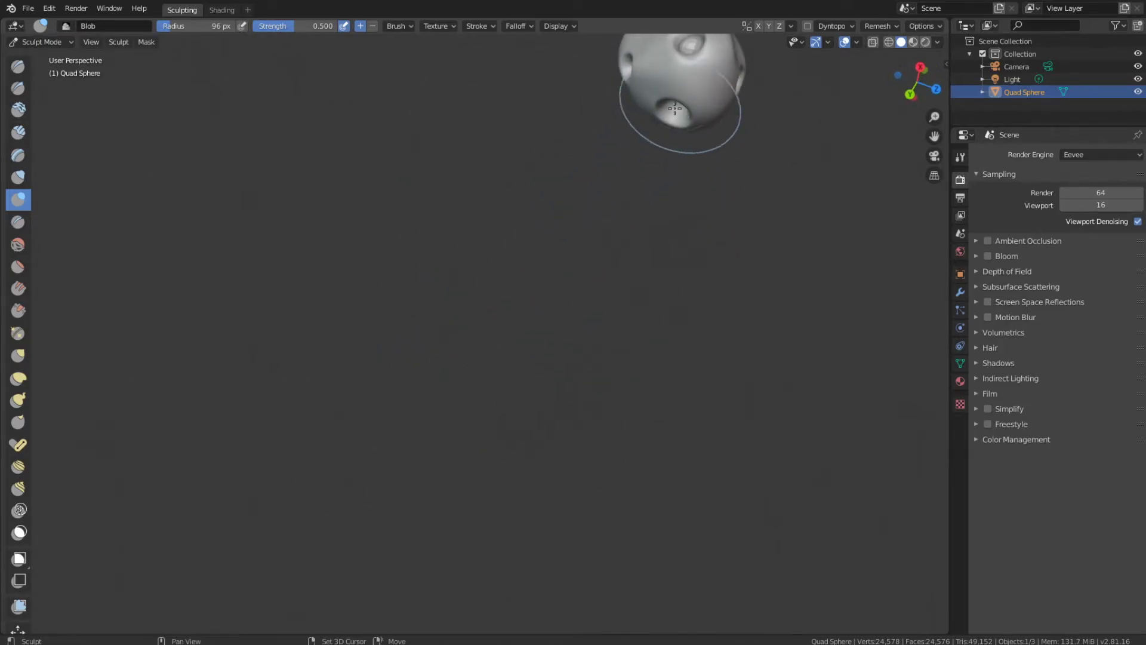
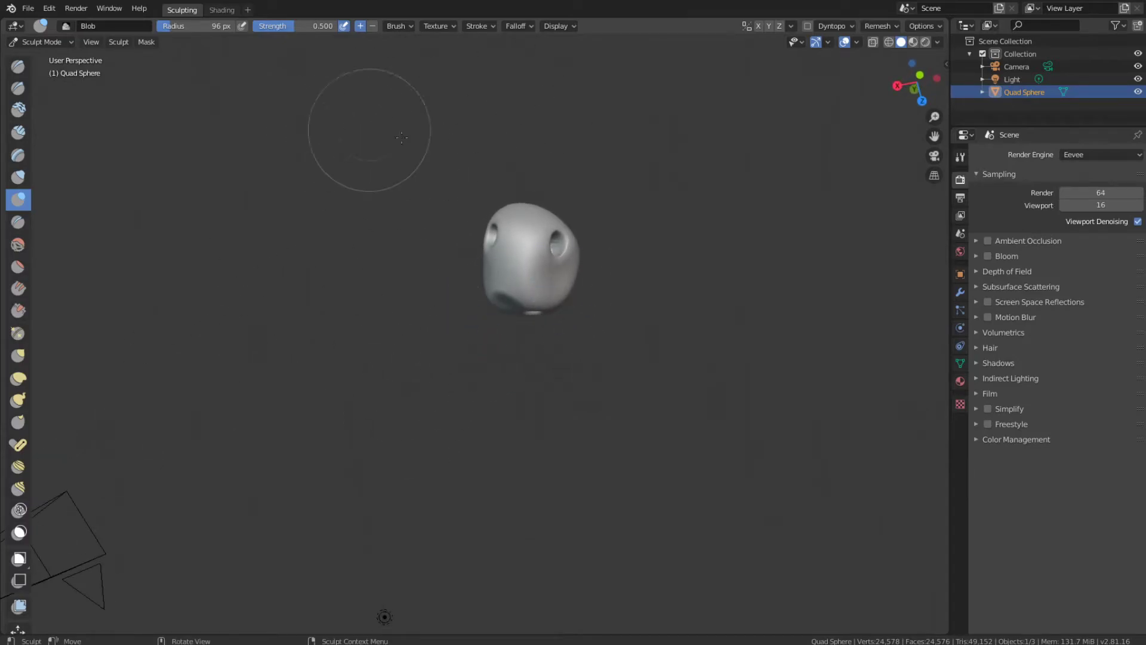
# Step: Add the General Modeling workspace and switch the rock from Edit Mode to Object Mode
pyautogui.click(247, 11)
pyautogui.moveTo(231, 35)
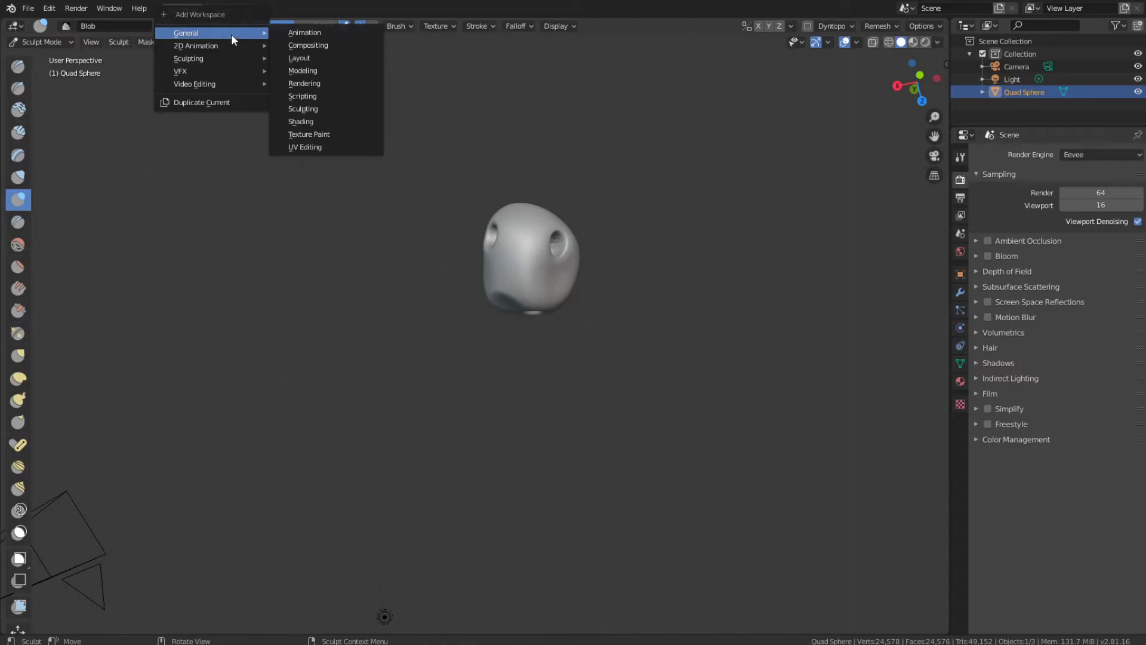
pyautogui.click(331, 70)
pyautogui.moveTo(524, 347); pyautogui.dragTo(502, 400, button='middle')
pyautogui.scroll(8, 492, 370)
pyautogui.moveTo(464, 324); pyautogui.dragTo(460, 326, button='middle')
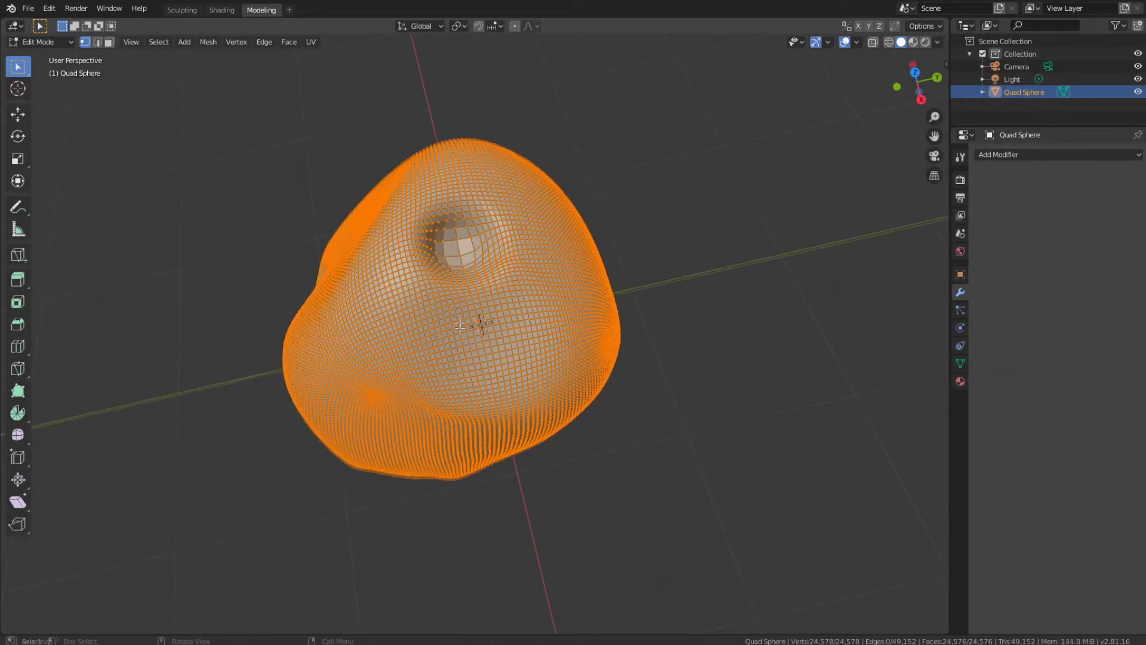
pyautogui.press('Tab')
# Step: Apply Shade Smooth to the rock so its crater faces are no longer faceted
pyautogui.moveTo(593, 305); pyautogui.dragTo(627, 335, button='middle')
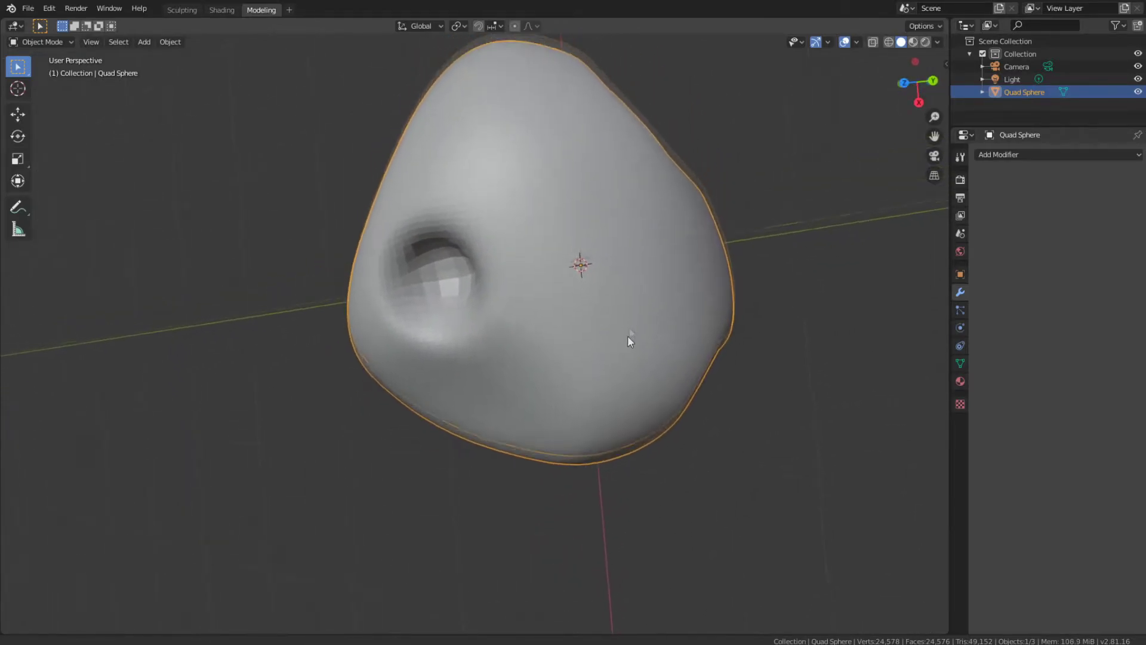
pyautogui.rightClick(468, 179)
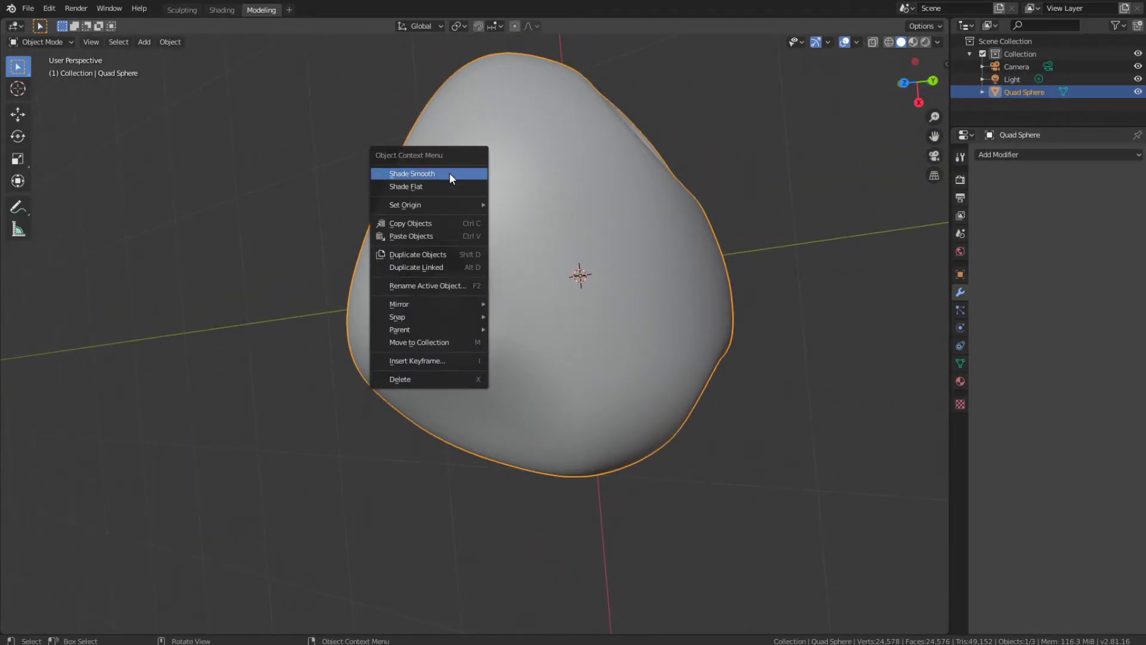
pyautogui.click(449, 173)
pyautogui.moveTo(469, 284); pyautogui.dragTo(639, 397, button='middle')
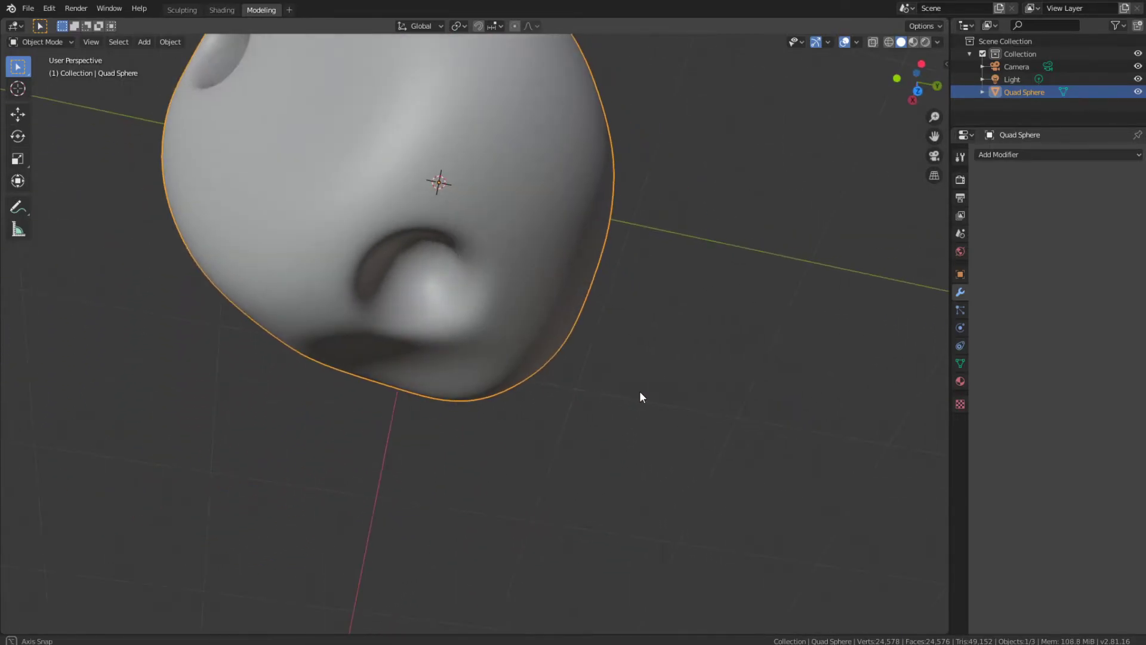
pyautogui.moveTo(463, 223); pyautogui.dragTo(850, 244, button='middle')
# Step: Add a Smooth modifier to the rock with its default settings
pyautogui.click(1115, 156)
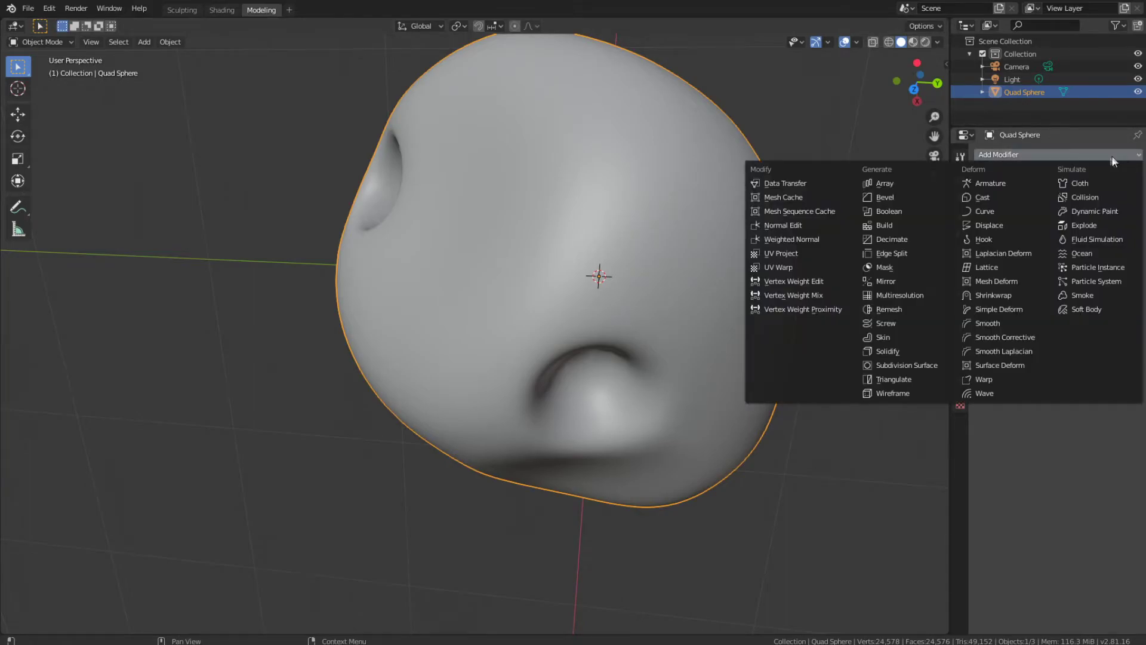
pyautogui.click(996, 325)
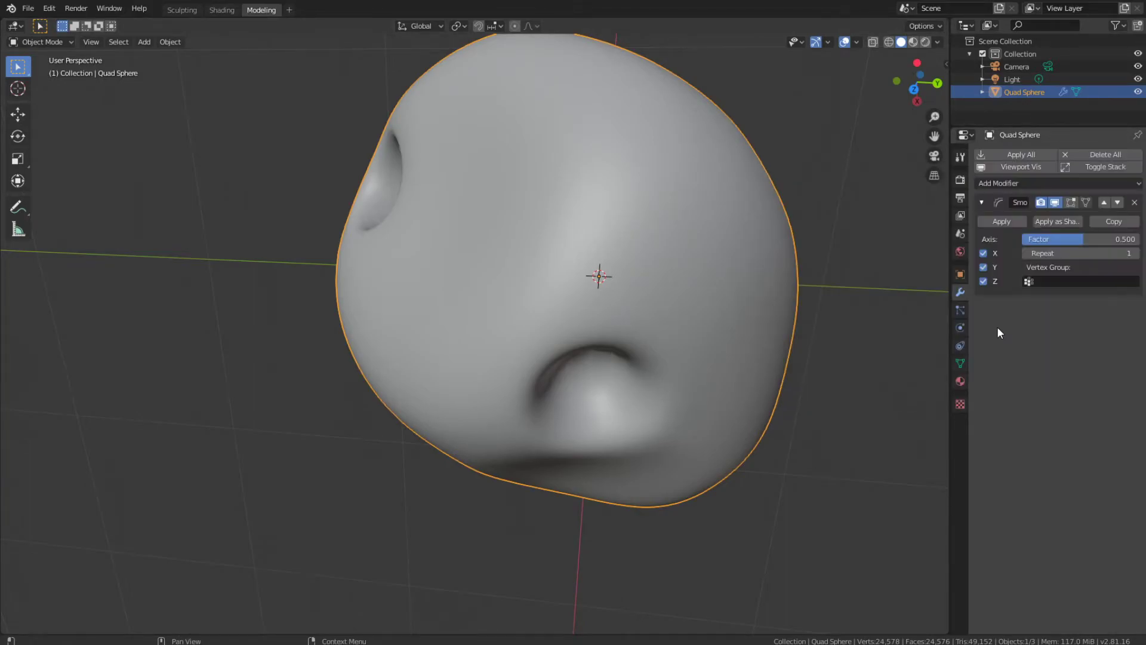
pyautogui.moveTo(811, 299); pyautogui.dragTo(807, 342, button='middle')
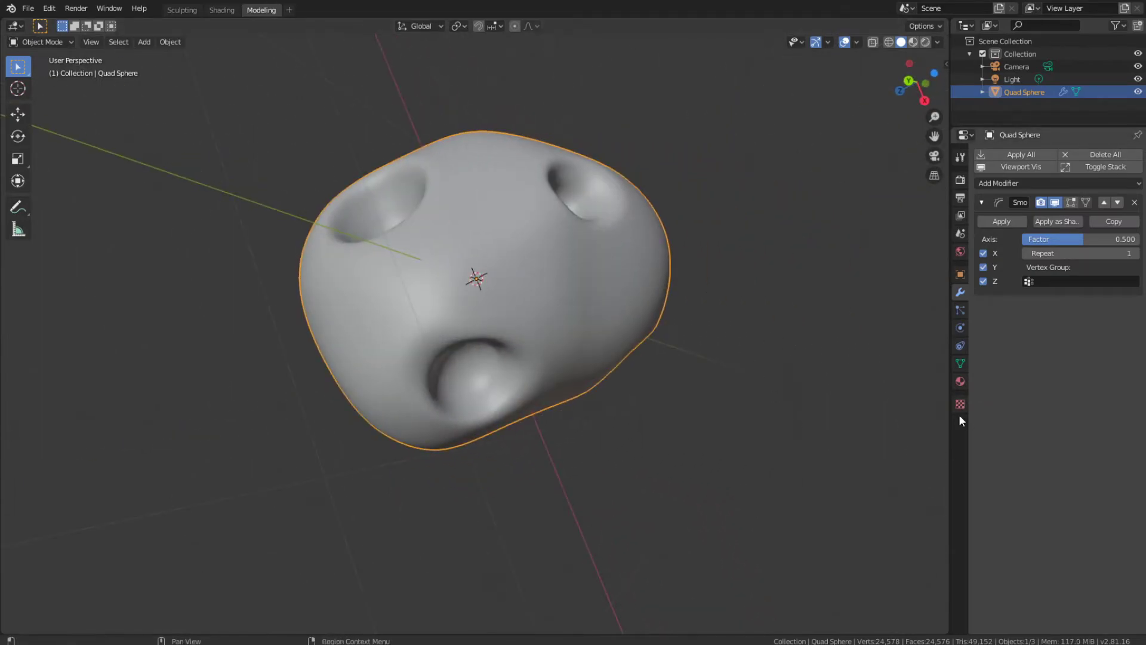
# Step: Bring up the rock's material settings and show the viewport in material preview shading
pyautogui.click(960, 381)
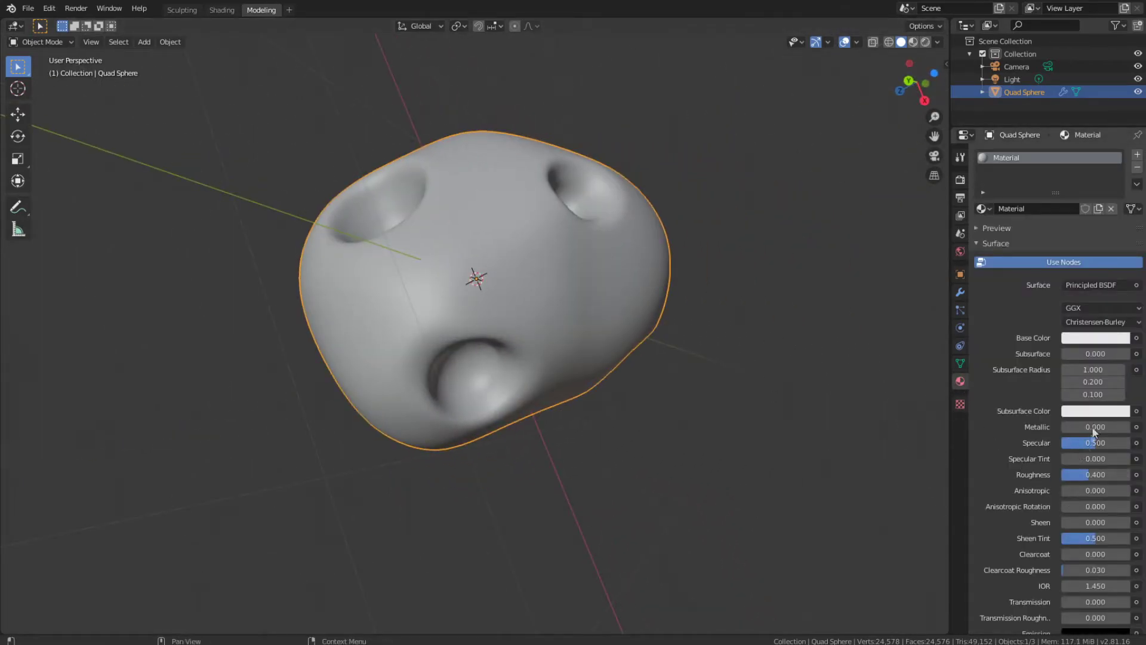
pyautogui.click(1086, 340)
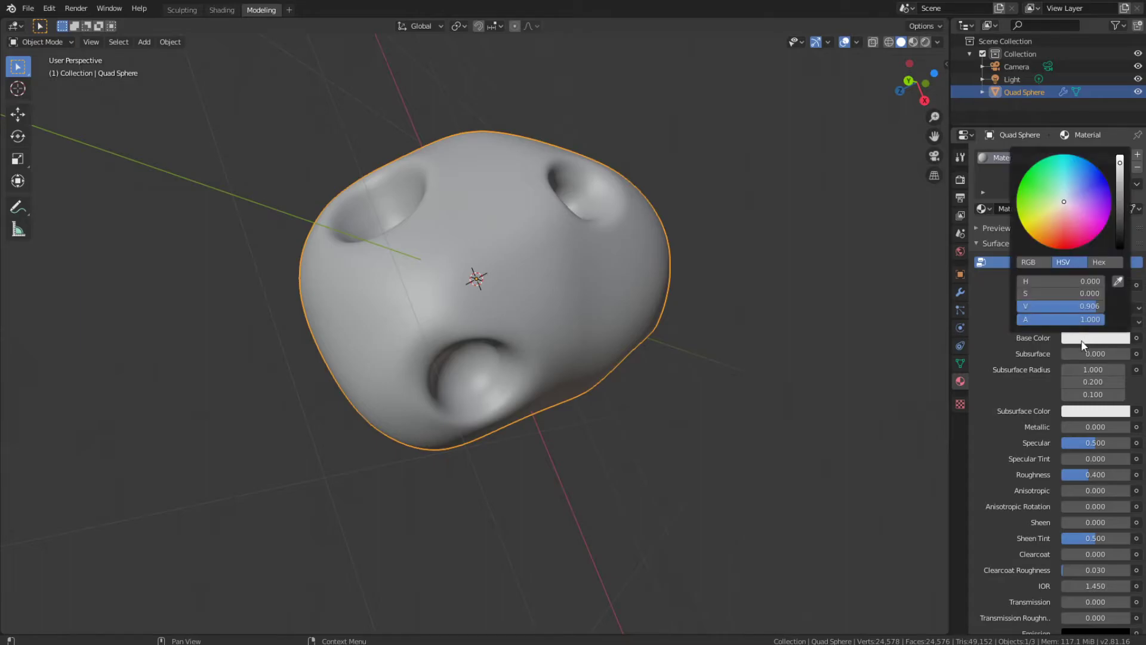
pyautogui.click(914, 41)
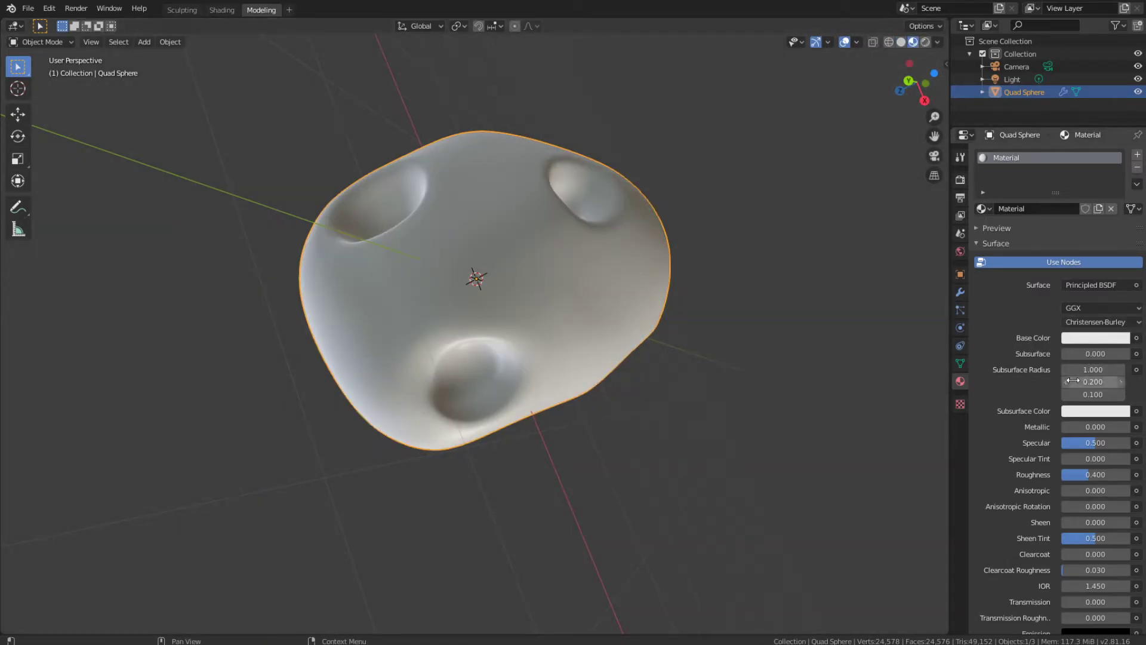
pyautogui.moveTo(499, 356); pyautogui.dragTo(757, 374, button='middle')
# Step: Set the material's base color to a dark blue-grey with hue 0.581, saturation 0.275 and value 0.287
pyautogui.click(1108, 339)
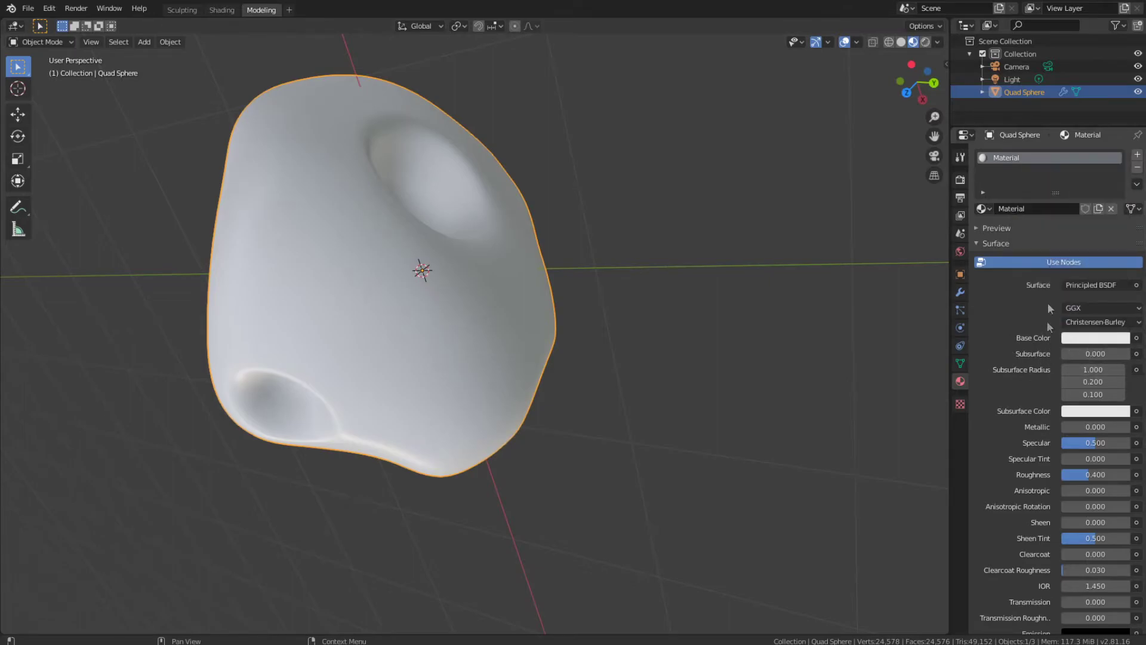
pyautogui.click(1115, 339)
pyautogui.moveTo(1062, 202); pyautogui.dragTo(1071, 190)
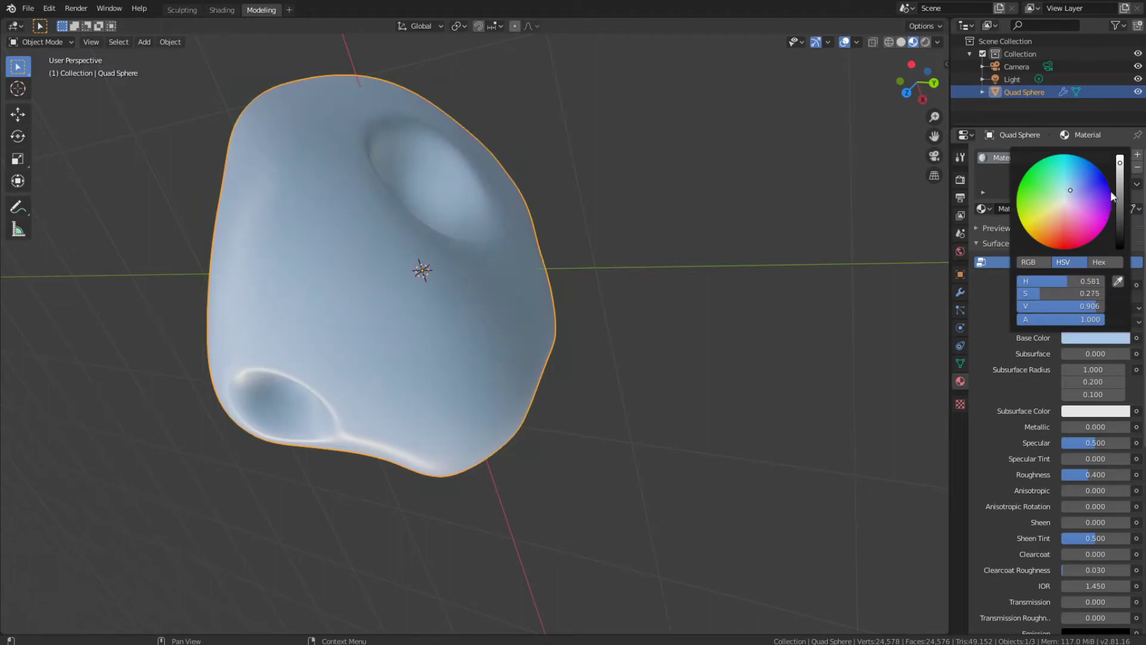
pyautogui.moveTo(1120, 162); pyautogui.dragTo(1120, 221)
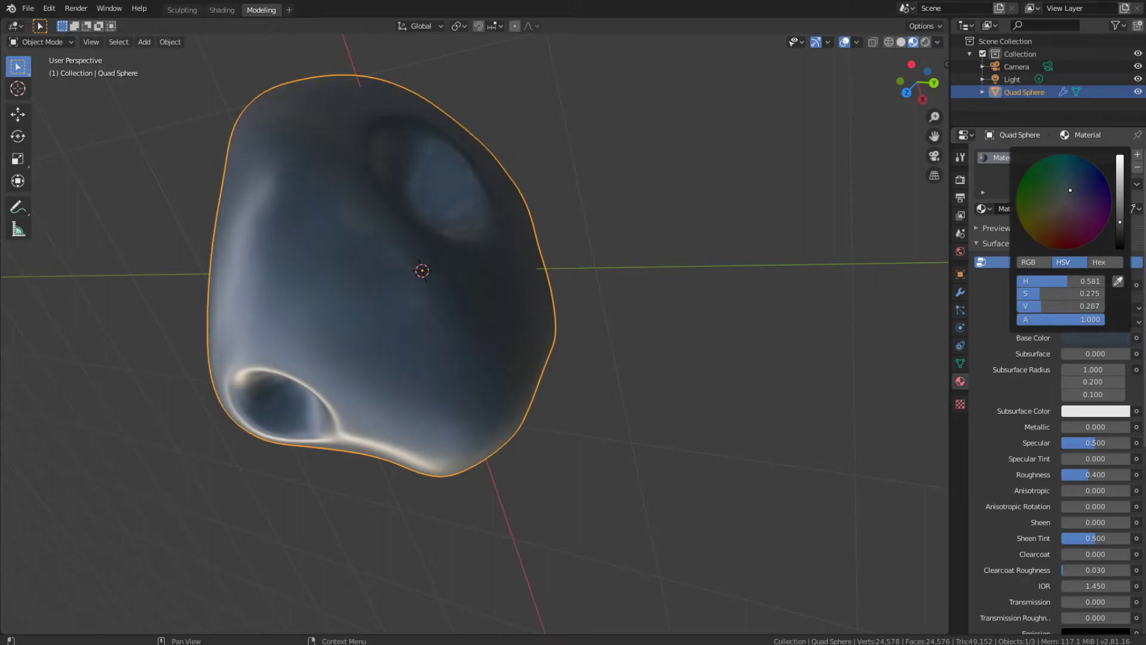
# Step: Set the rock material's roughness to 1.000, metallic to 0.200 and specular to 0.118
pyautogui.moveTo(861, 231); pyautogui.dragTo(676, 275, button='middle')
pyautogui.scroll(5, 676, 274)
pyautogui.scroll(-3, 1073, 422)
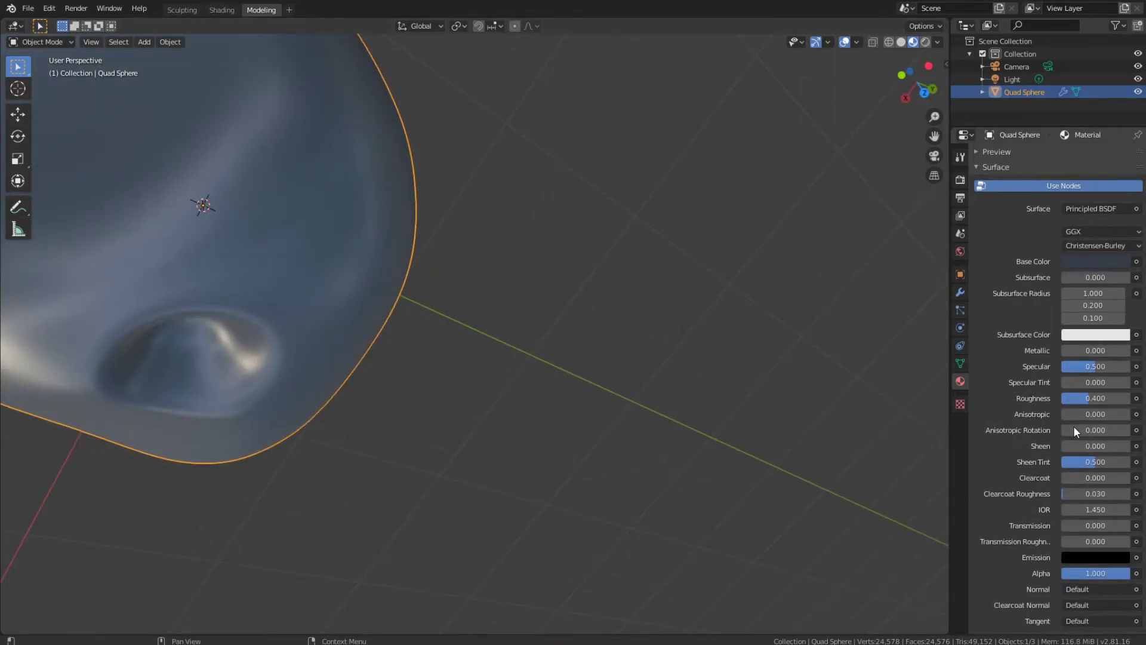
pyautogui.moveTo(1092, 401); pyautogui.dragTo(1134, 402)
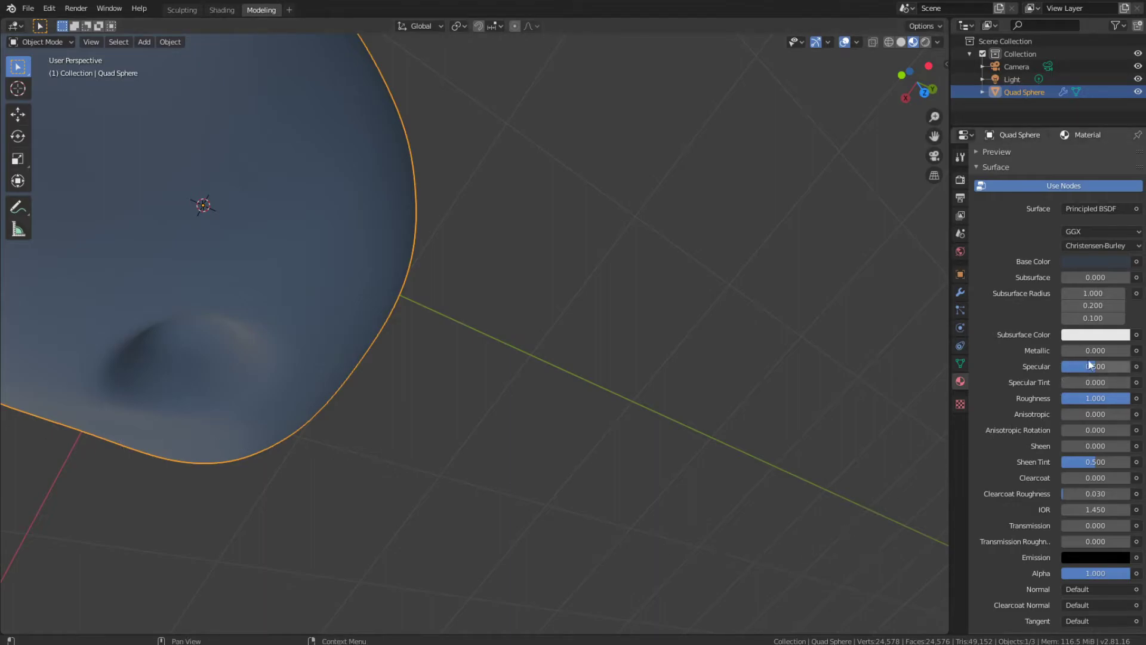
pyautogui.moveTo(1071, 350); pyautogui.dragTo(1076, 350)
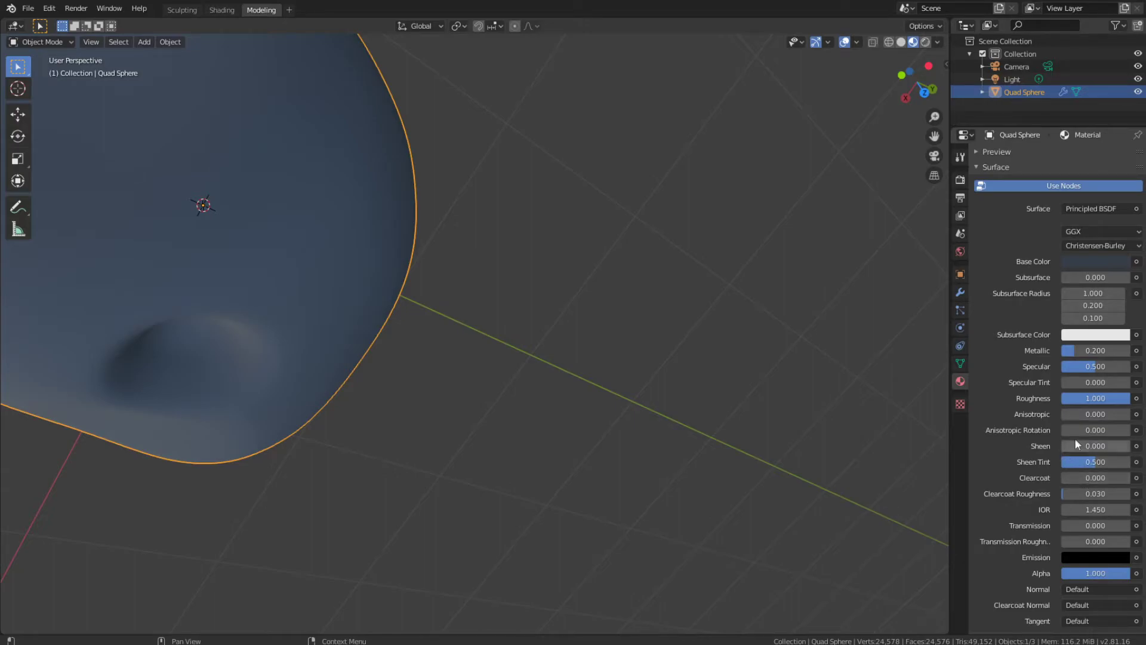
pyautogui.moveTo(1095, 369); pyautogui.dragTo(1070, 369)
# Step: Lighten the material's base color by setting its value to 0.393, and deselect the rock
pyautogui.moveTo(771, 332); pyautogui.dragTo(307, 181, button='middle')
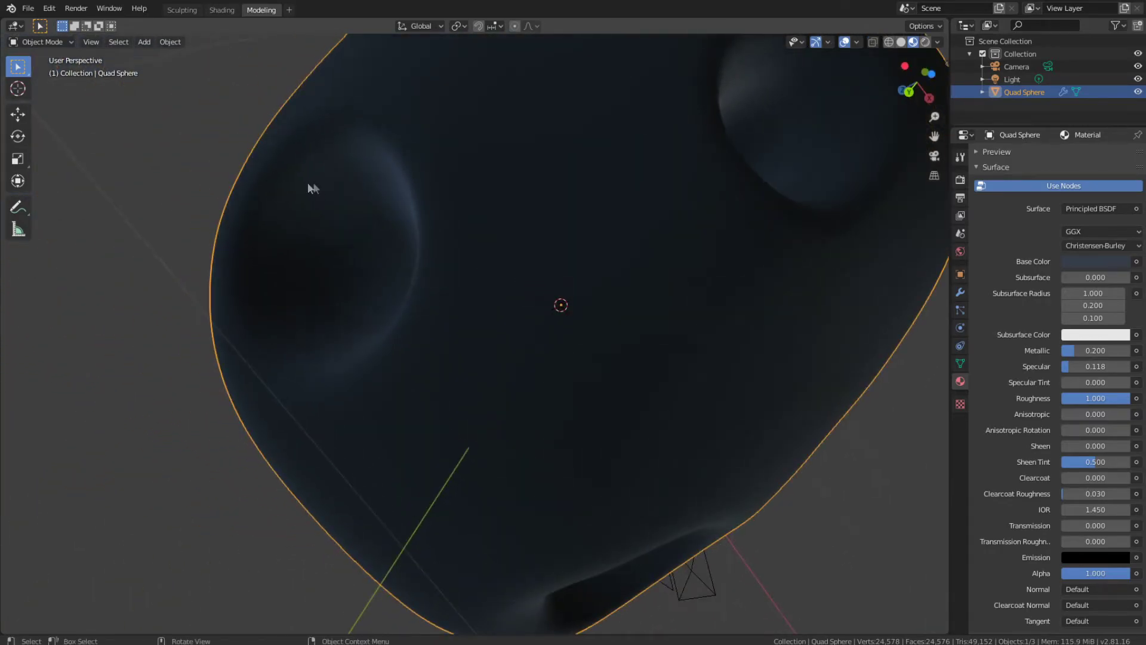
pyautogui.scroll(-5, 512, 245)
pyautogui.moveTo(511, 246); pyautogui.dragTo(244, 287, button='middle')
pyautogui.moveTo(828, 96); pyautogui.dragTo(538, 323, button='middle')
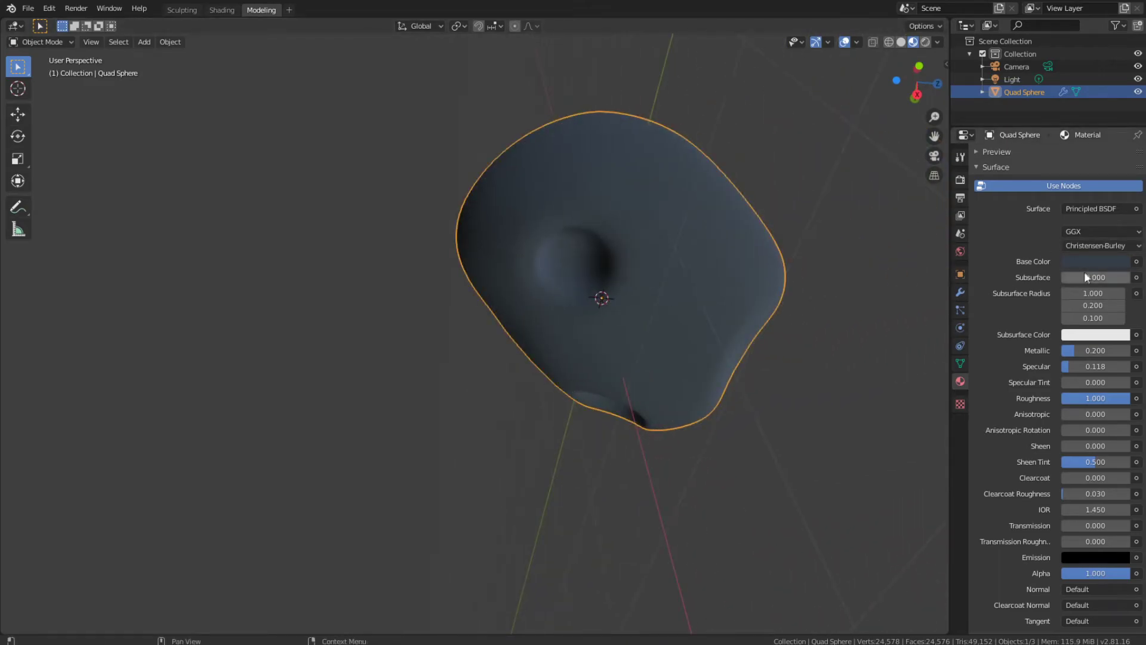
pyautogui.scroll(3, 1088, 269)
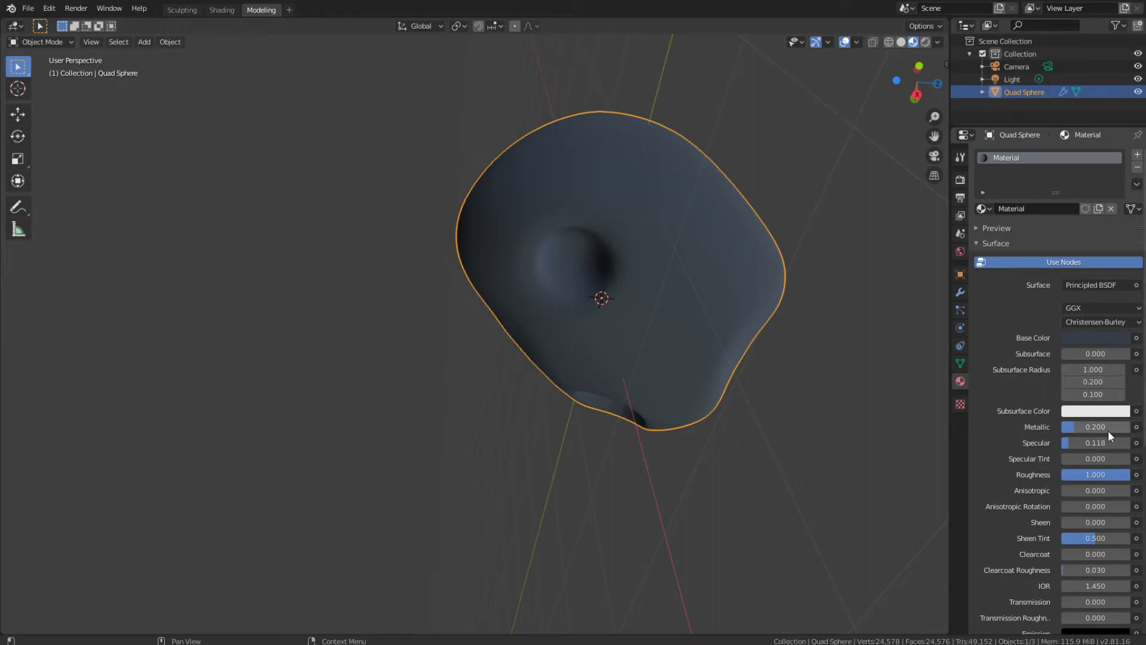
pyautogui.click(1104, 333)
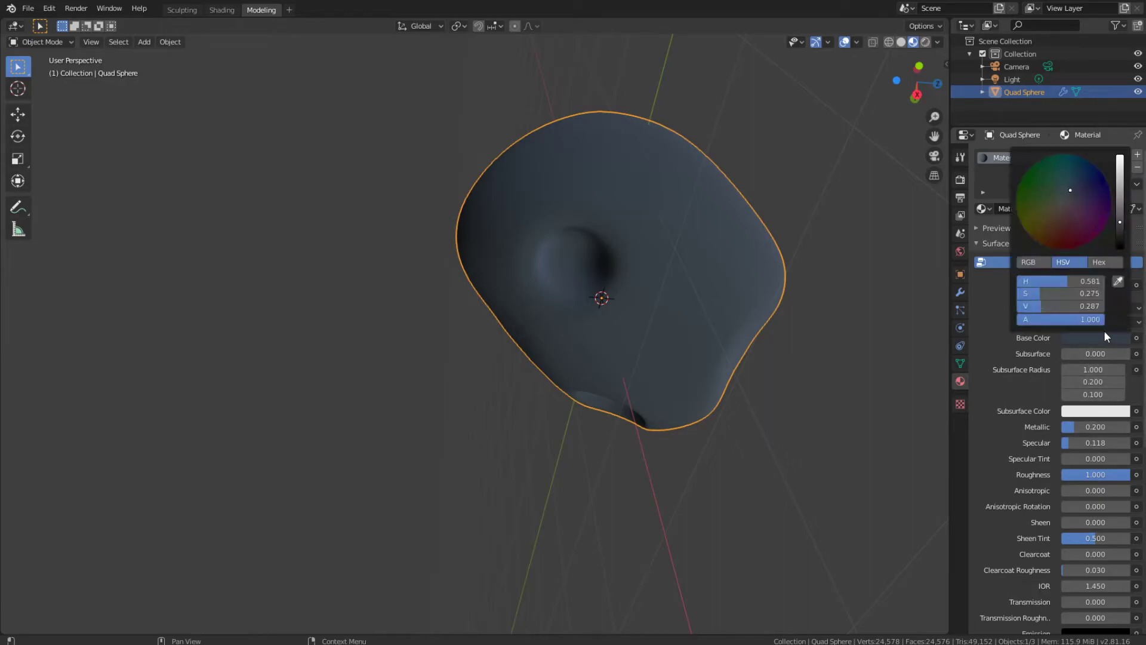
pyautogui.scroll(3, 1105, 330)
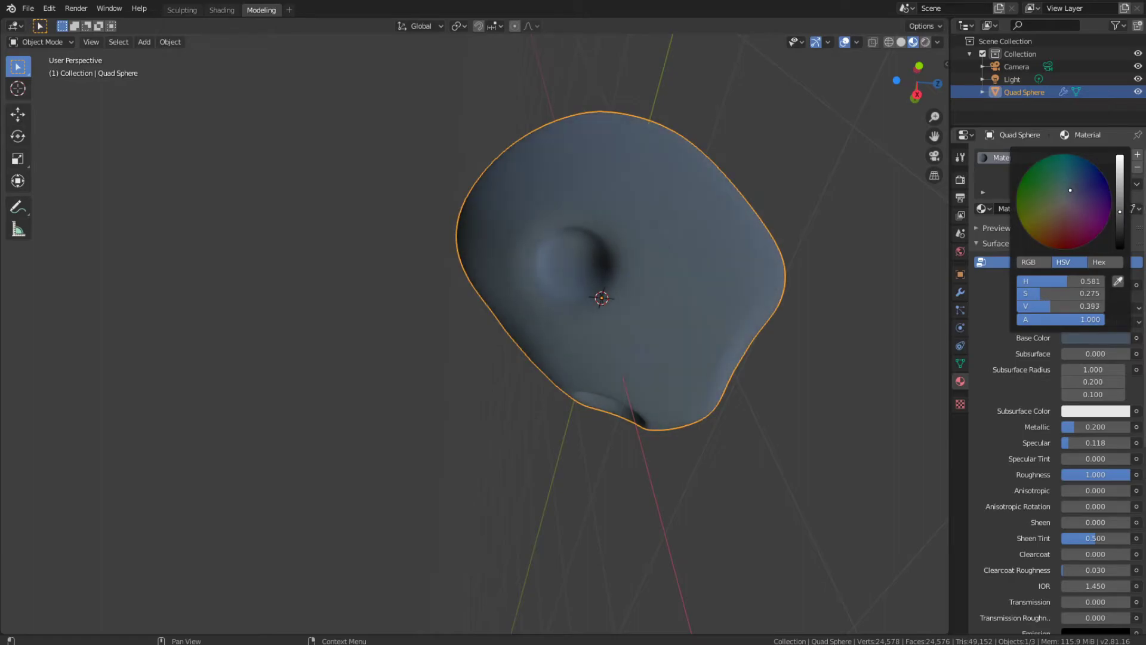
pyautogui.click(844, 346)
# Step: Add the General Animation workspace and set its main 3D viewport to the right orthographic view, framing the rock closely
pyautogui.moveTo(844, 346); pyautogui.dragTo(504, 346, button='middle')
pyautogui.scroll(-8, 577, 232)
pyautogui.moveTo(501, 238); pyautogui.dragTo(617, 236, button='middle')
pyautogui.moveTo(621, 138); pyautogui.dragTo(187, 415, button='middle')
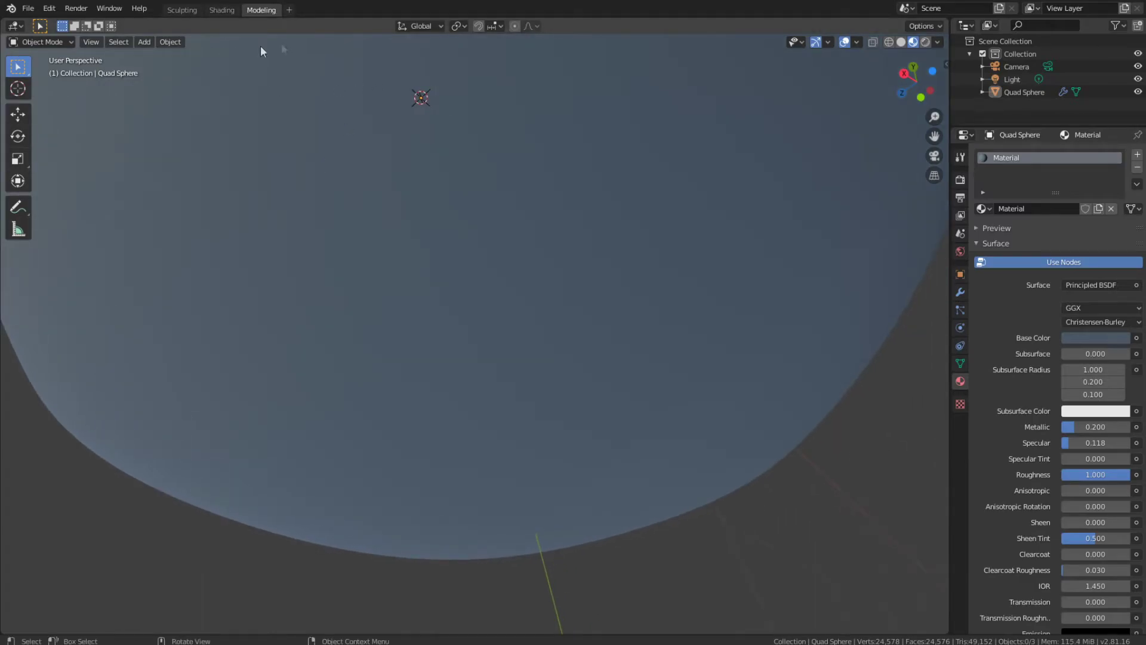
pyautogui.click(289, 10)
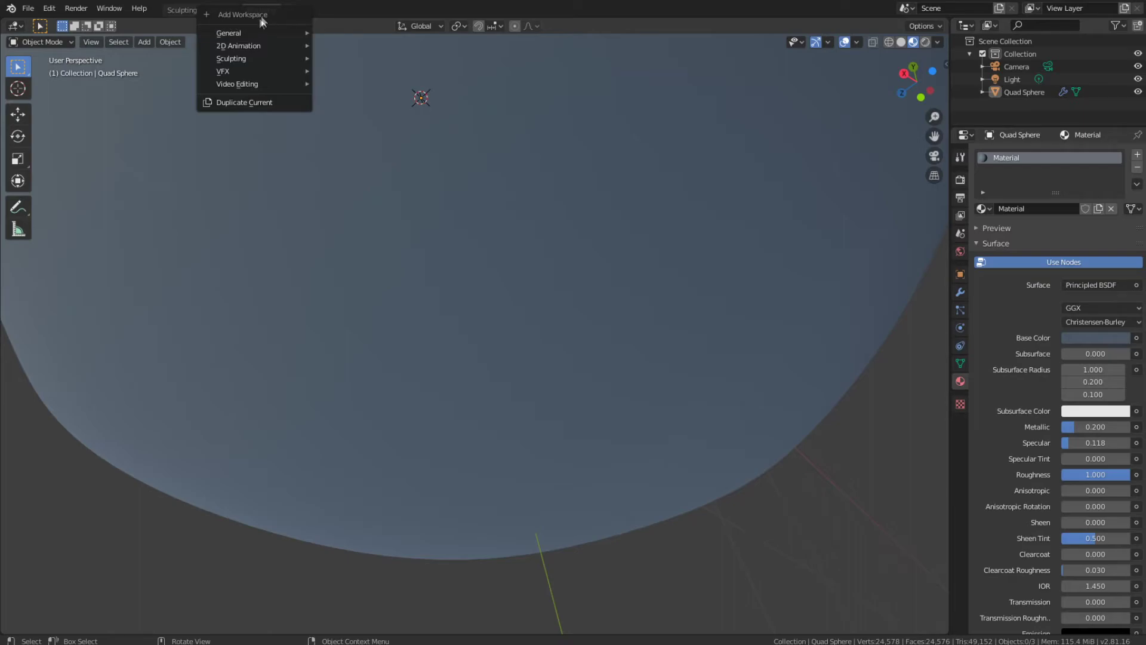
pyautogui.click(354, 33)
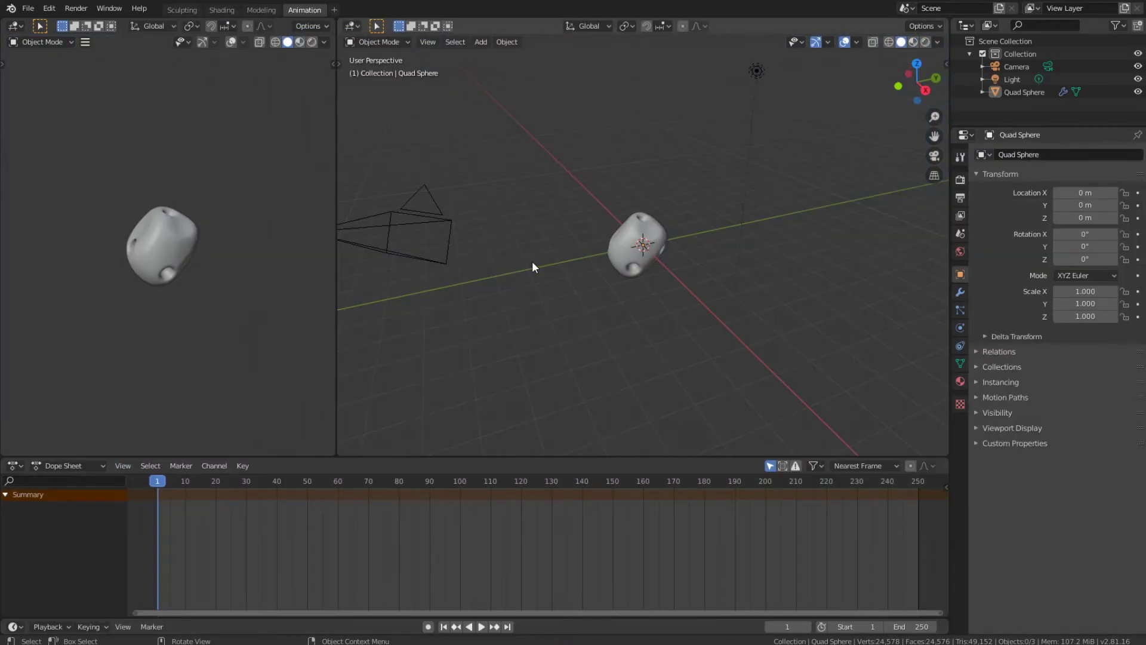
pyautogui.scroll(5, 555, 263)
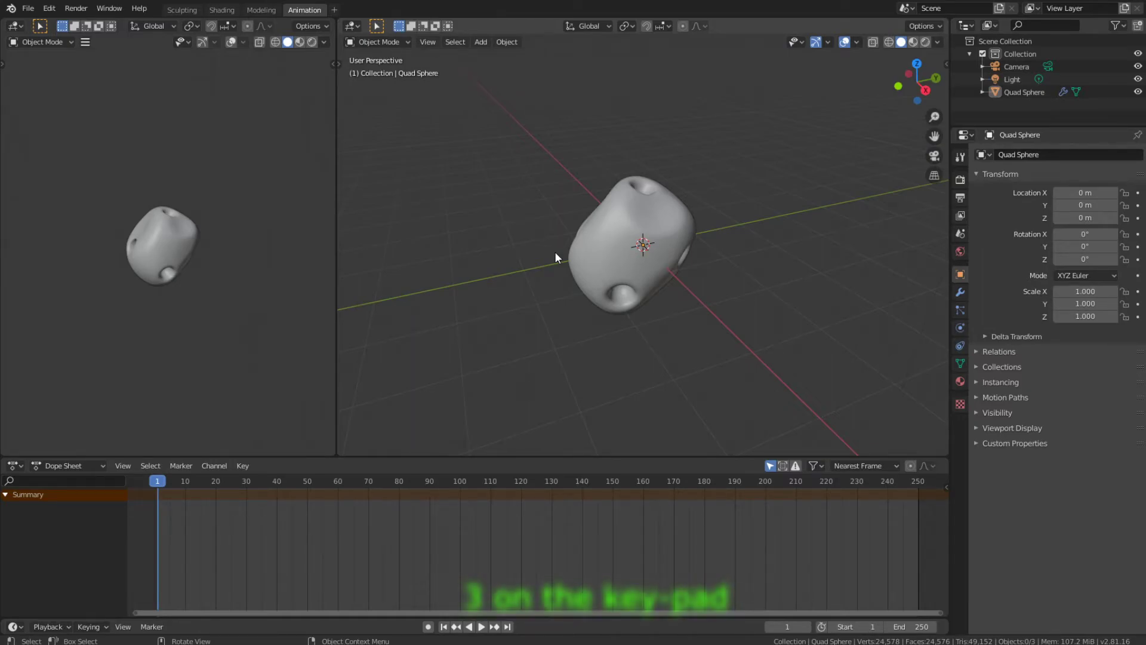
pyautogui.press('KP_3')
pyautogui.scroll(4, 555, 252)
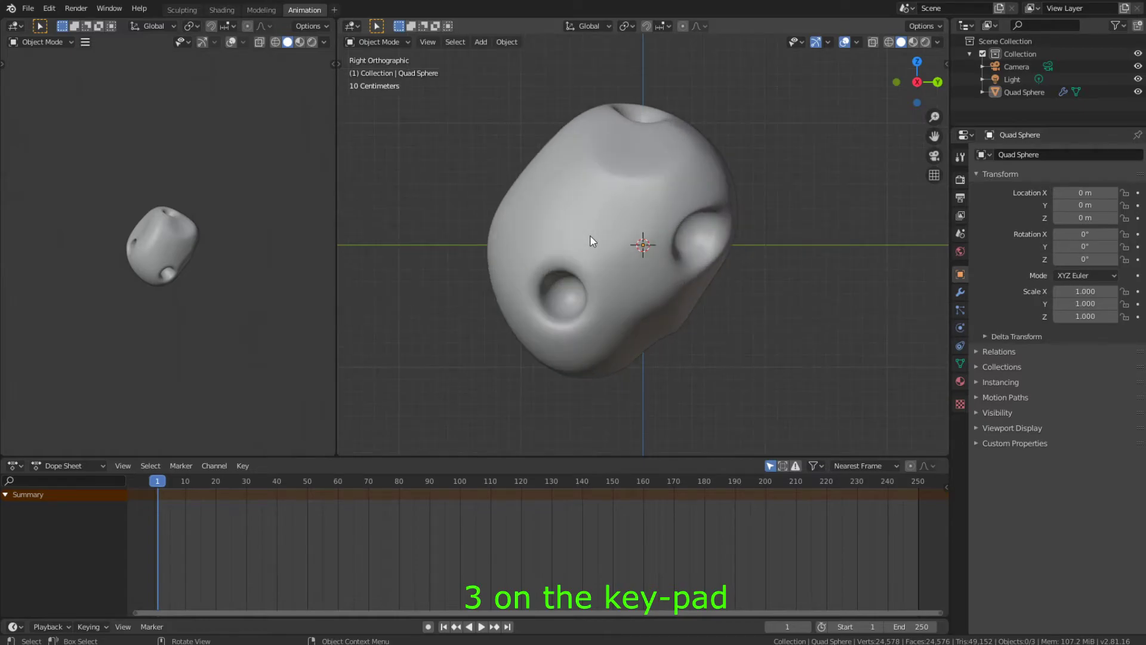
pyautogui.moveTo(608, 218)
pyautogui.keyDown('shift'); pyautogui.mouseDown(button='middle')
pyautogui.moveTo(608, 261)
pyautogui.moveTo(607, 239)
pyautogui.mouseUp(button='middle'); pyautogui.keyUp('shift')
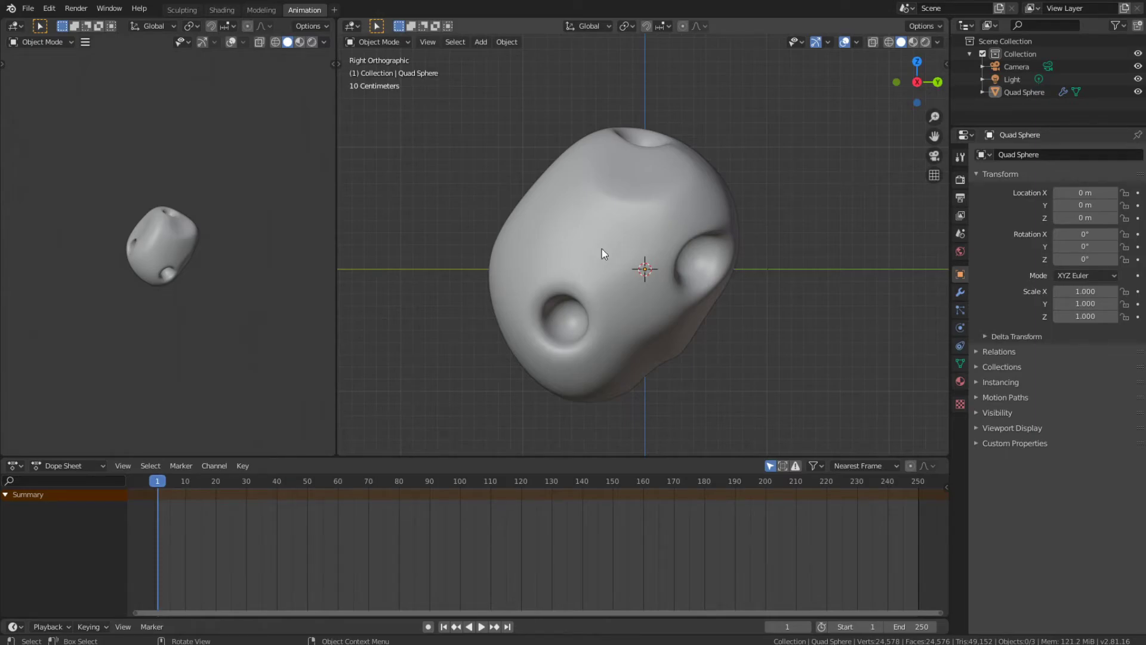
# Step: Select the rock and insert a LocRotScale keyframe for it at frame 1
pyautogui.click(617, 218)
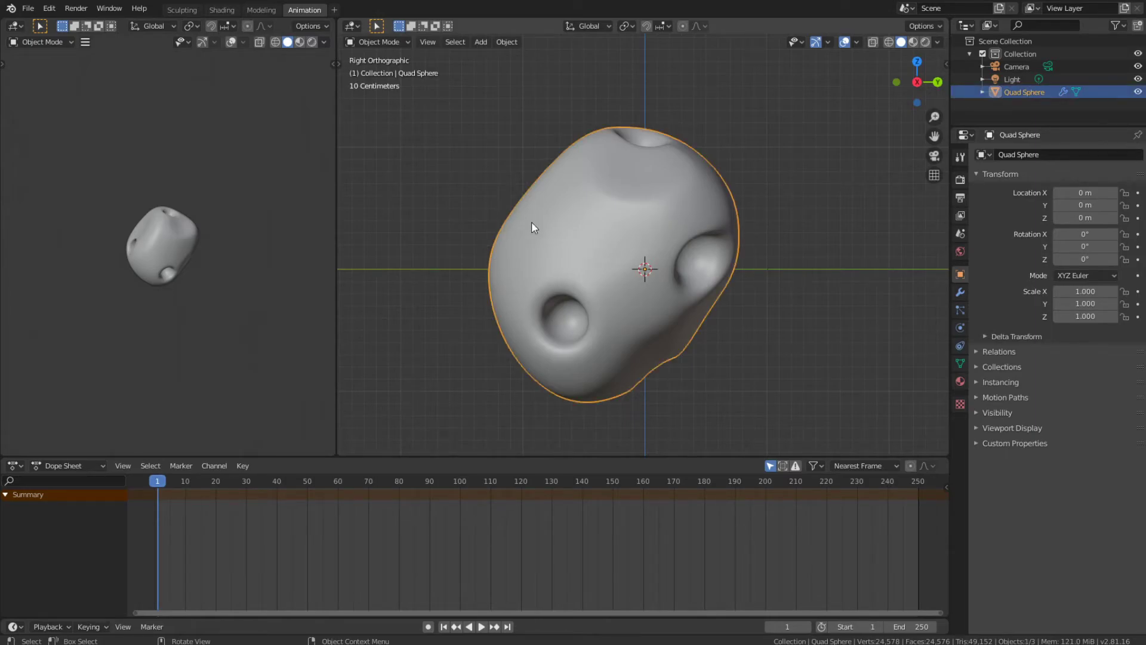
pyautogui.press('i')
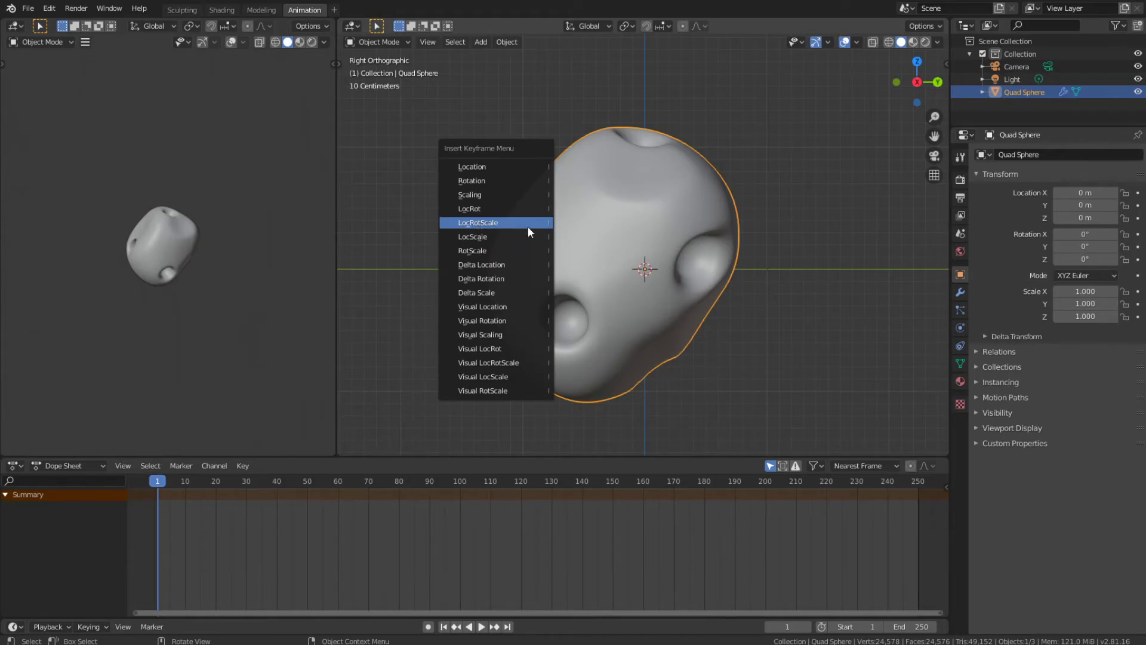
pyautogui.click(527, 226)
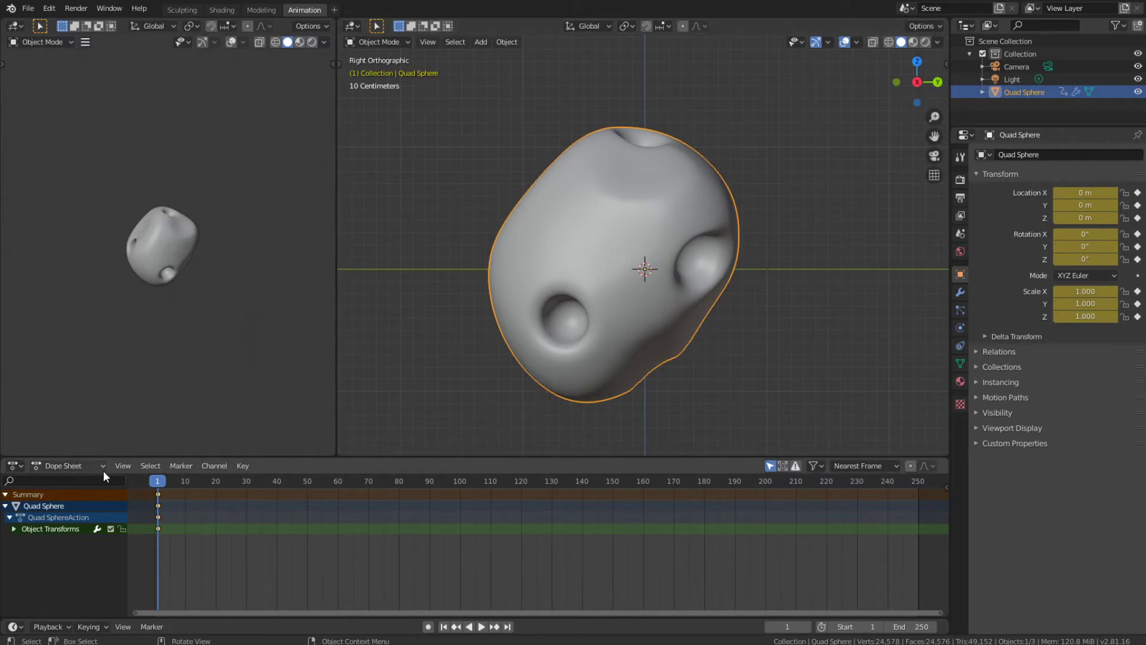
# Step: At frame 100, rotate the rock 359° about the global Z axis and insert a LocRotScale keyframe
pyautogui.press('space')
pyautogui.moveTo(160, 483); pyautogui.dragTo(460, 488)
pyautogui.press('space')
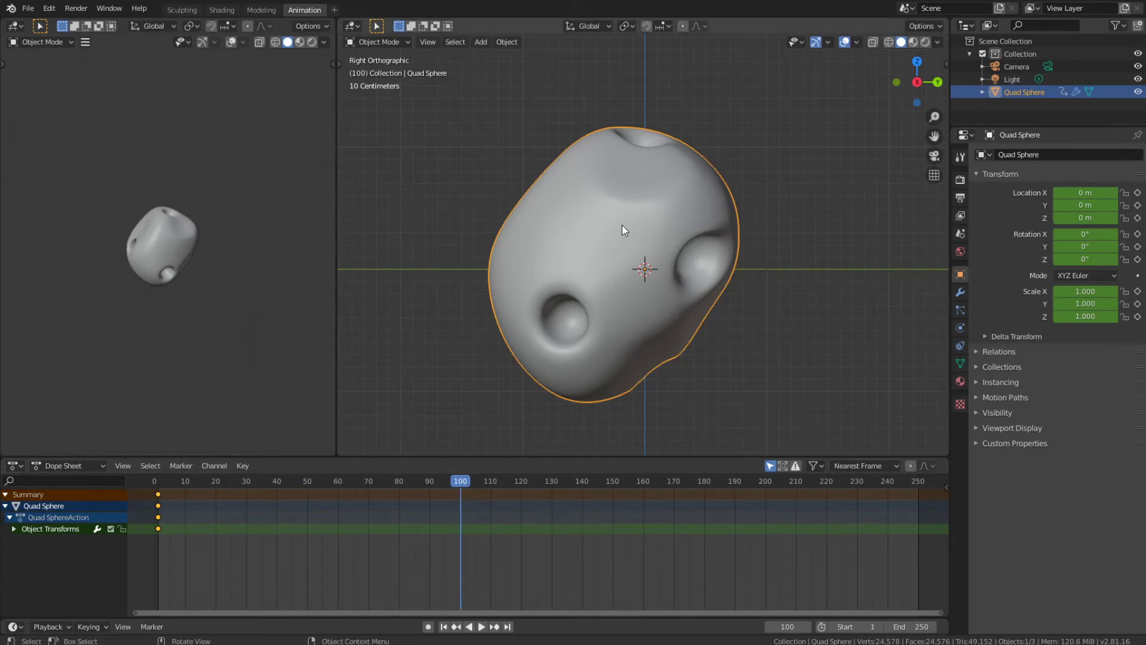
pyautogui.press('r')
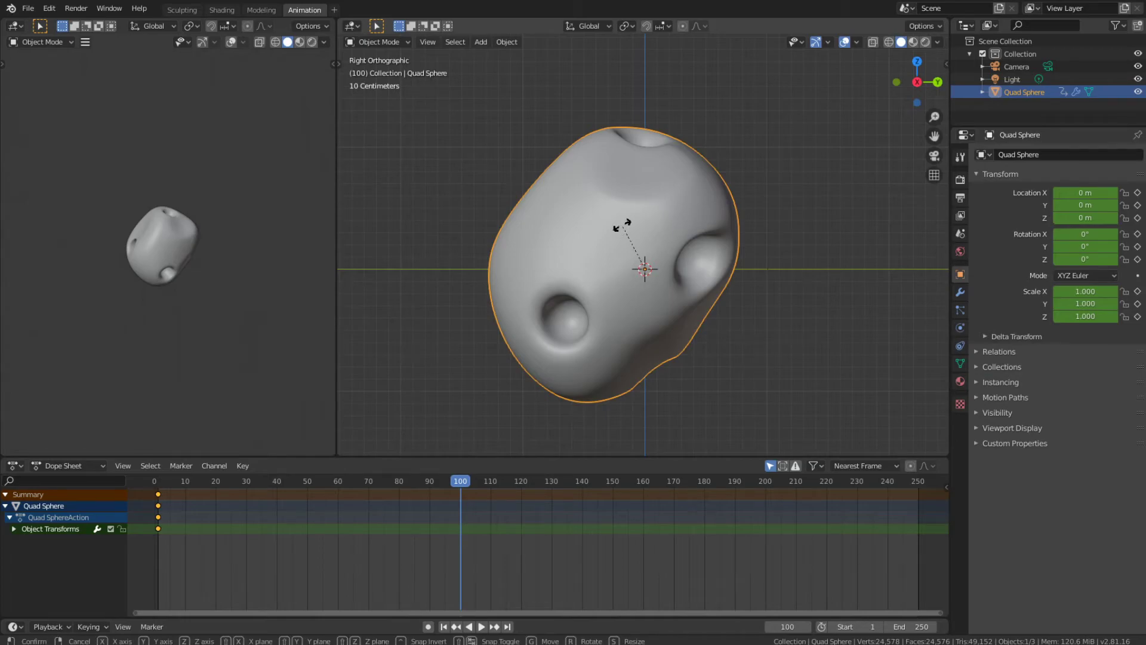
pyautogui.press('z')
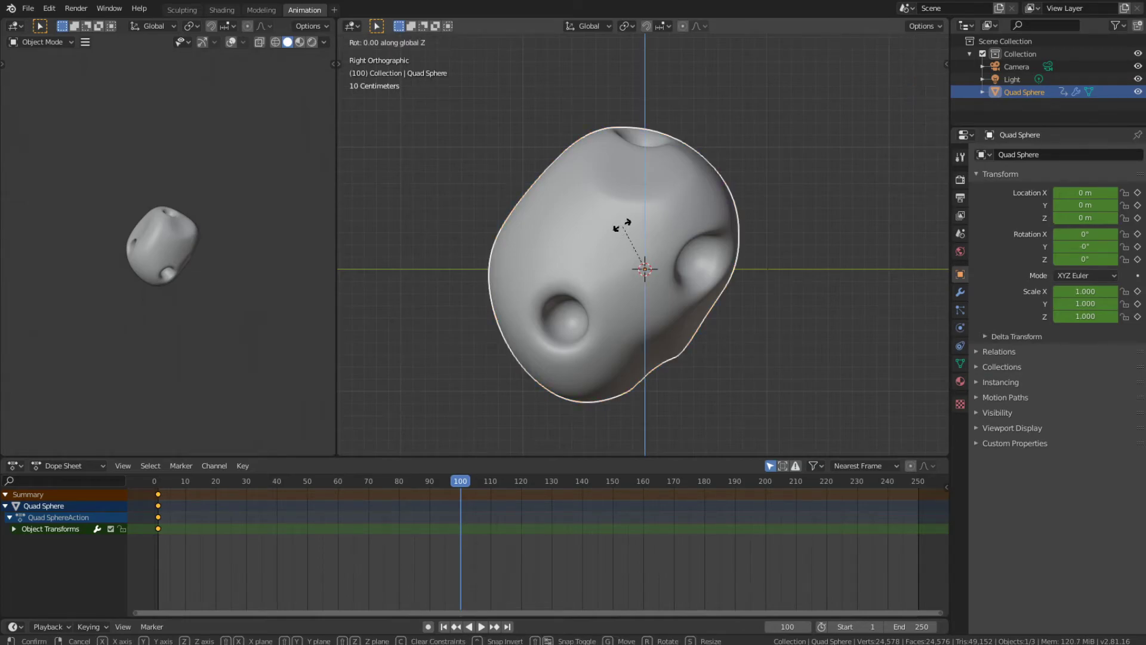
pyautogui.write('359')
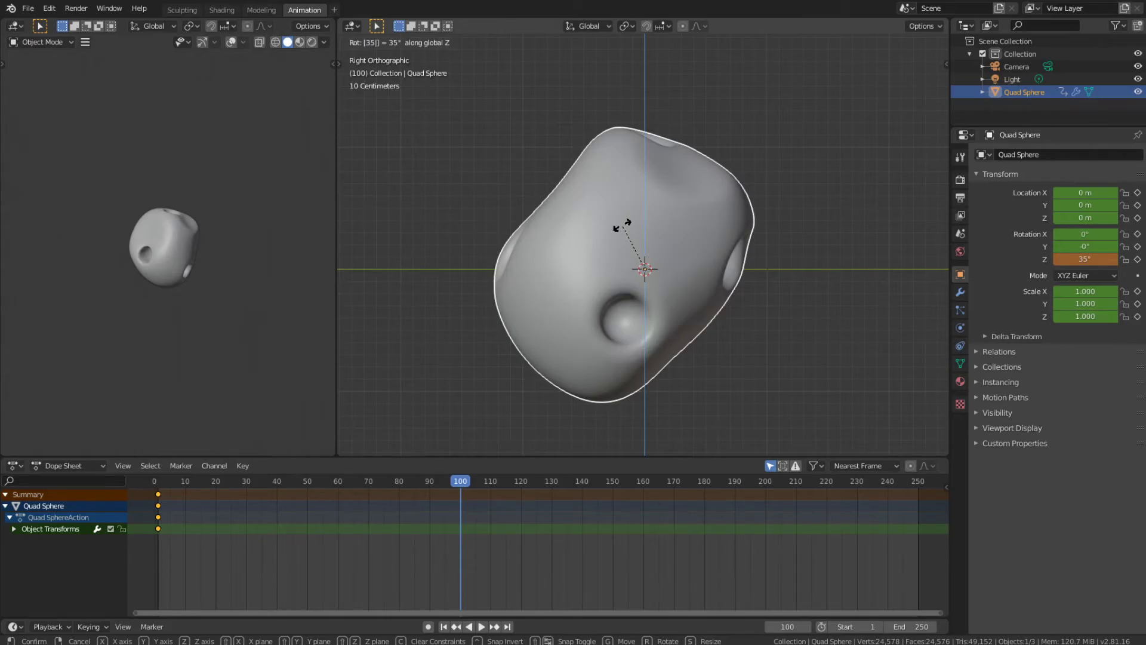
pyautogui.press('Return')
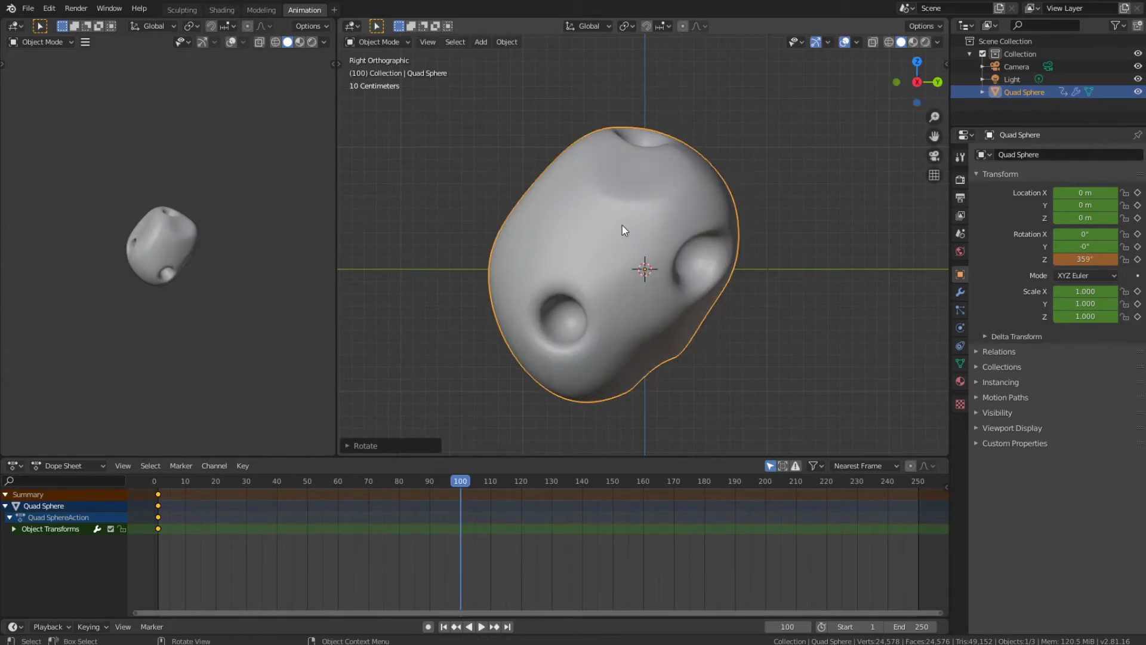
pyautogui.press('i')
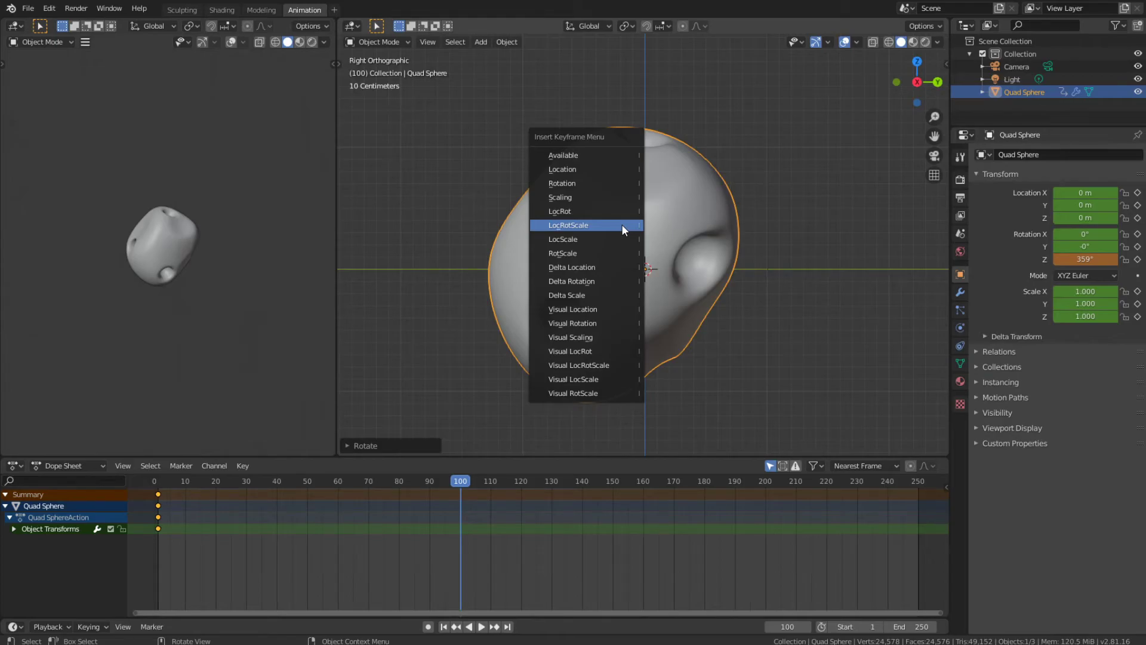
pyautogui.click(596, 226)
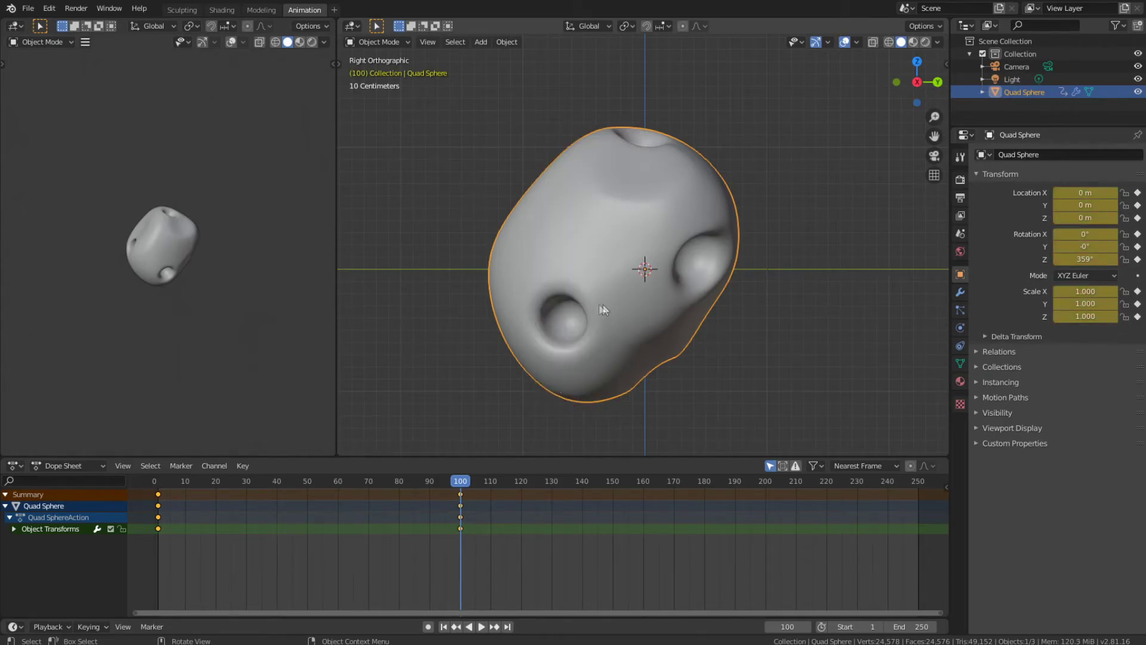
# Step: Switch the main viewport to Material Preview shading and play the animation from frame 1
pyautogui.moveTo(460, 481); pyautogui.dragTo(158, 483)
pyautogui.click(913, 42)
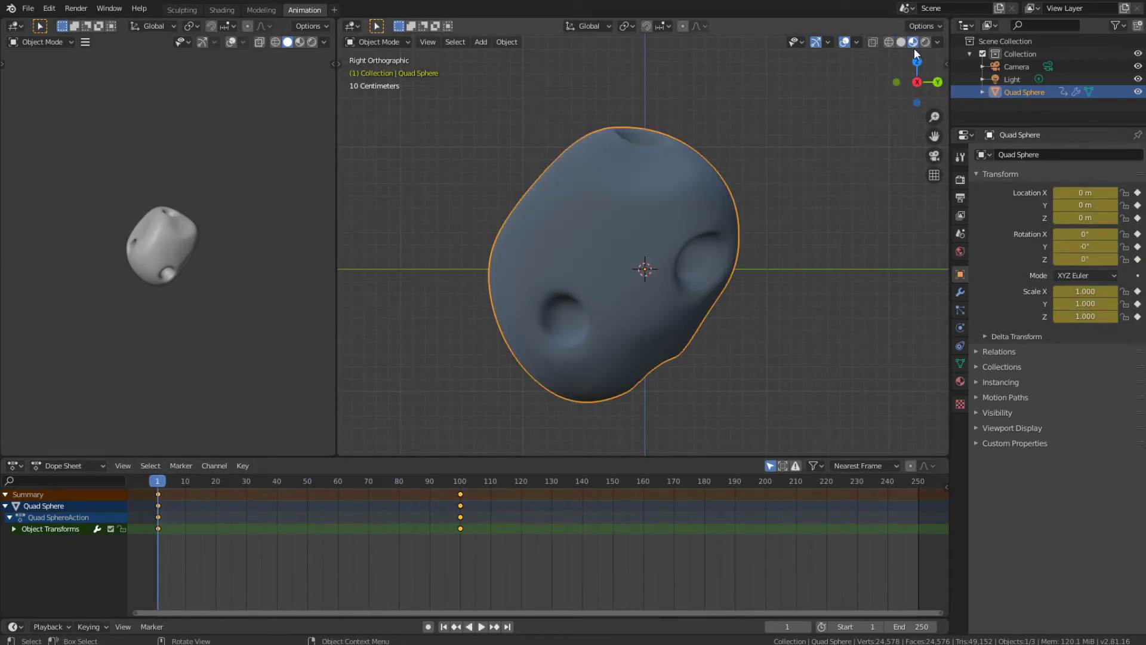
pyautogui.press('space')
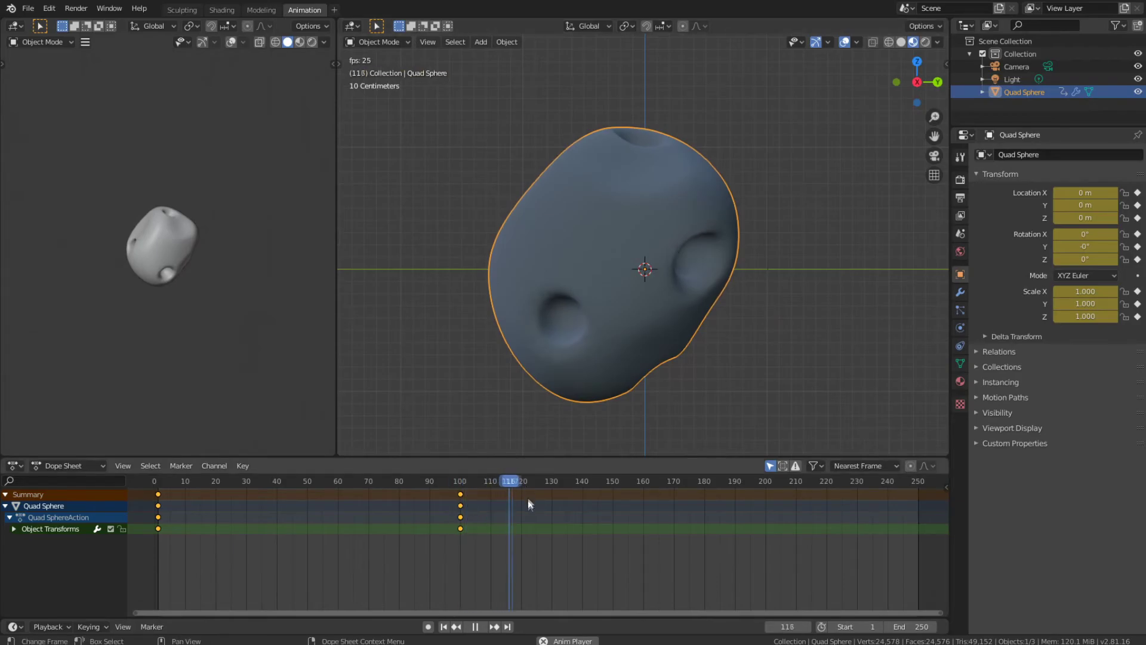
pyautogui.press('space')
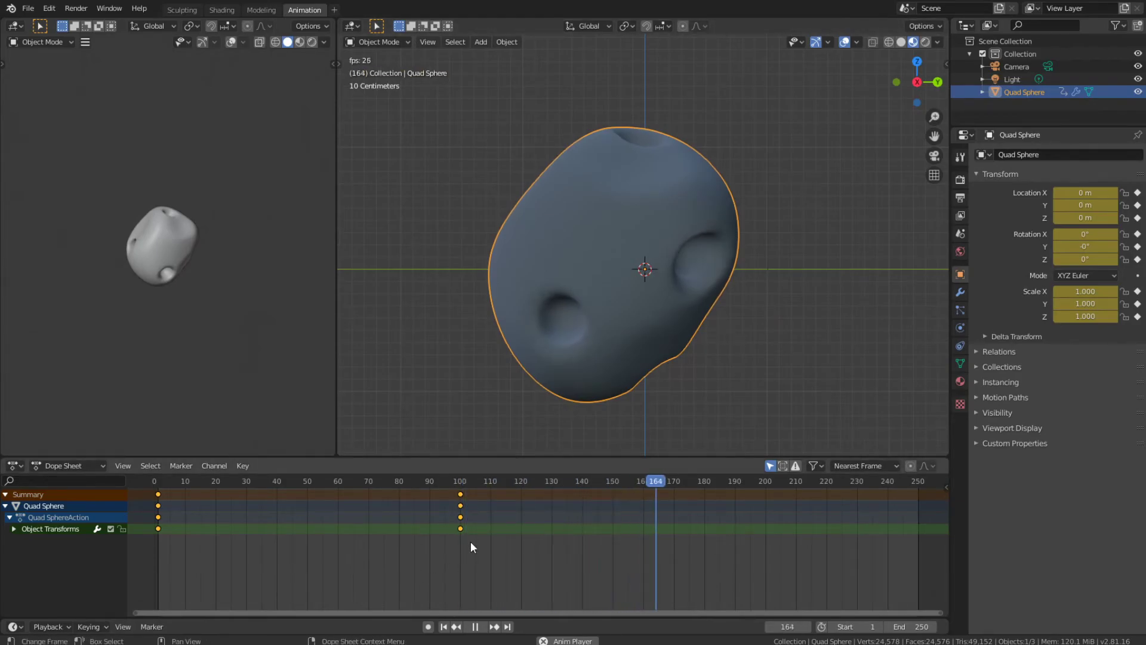
# Step: Set the animation's end frame to 99 and play the shortened loop to check the rotation
pyautogui.click(920, 627)
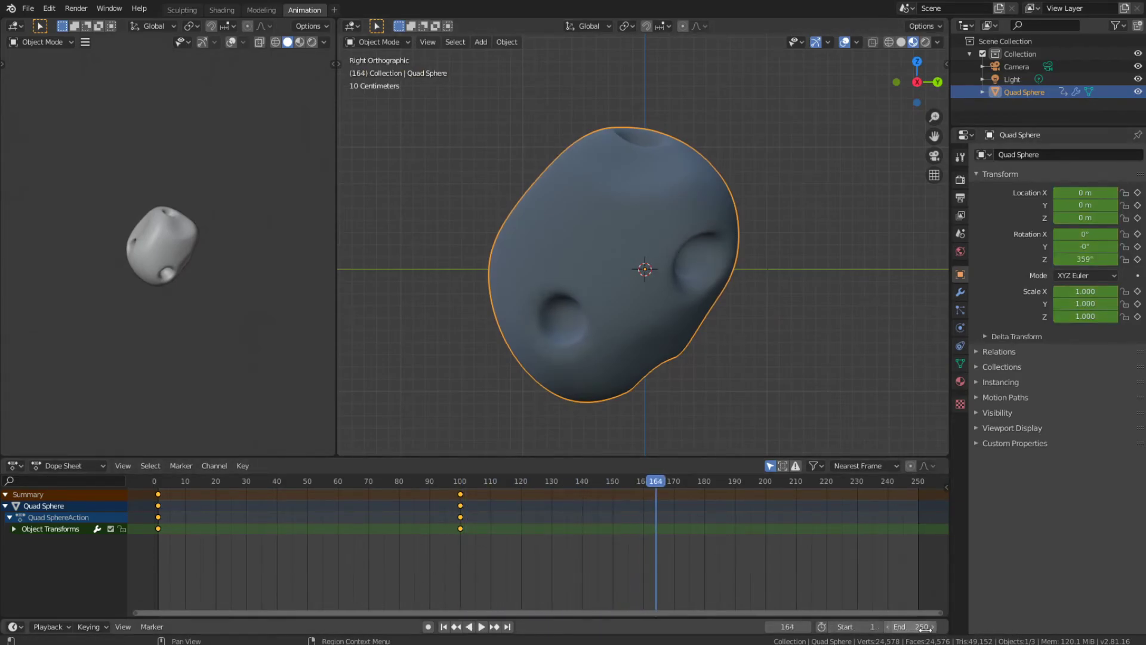
pyautogui.write('99')
pyautogui.press('Return')
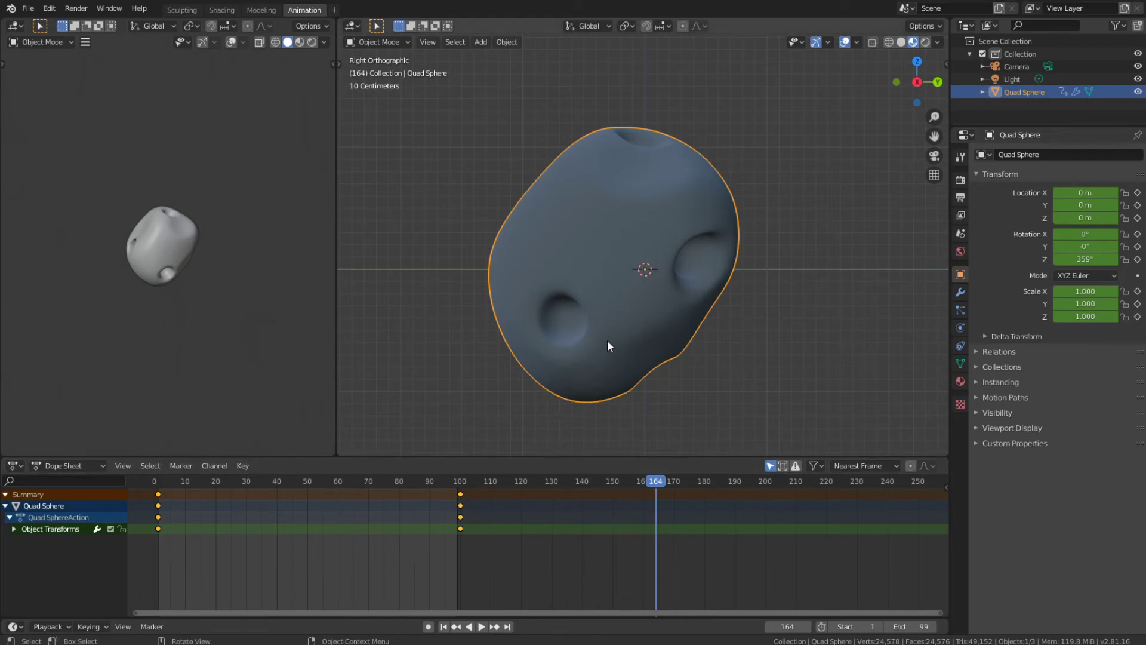
pyautogui.press('space')
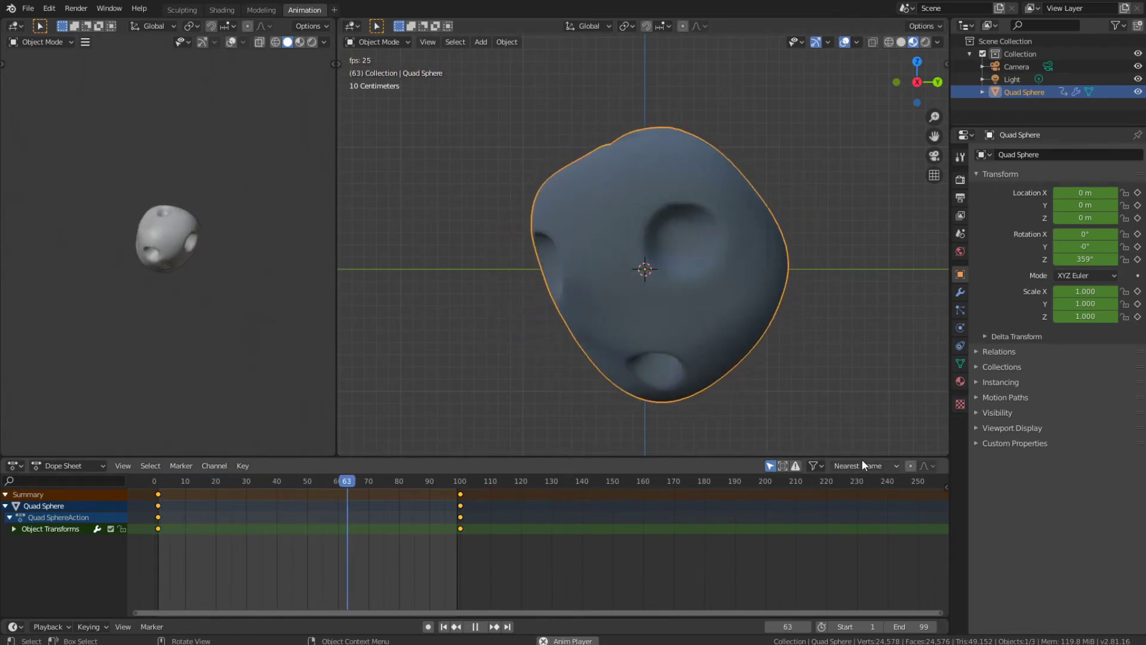
pyautogui.press('space')
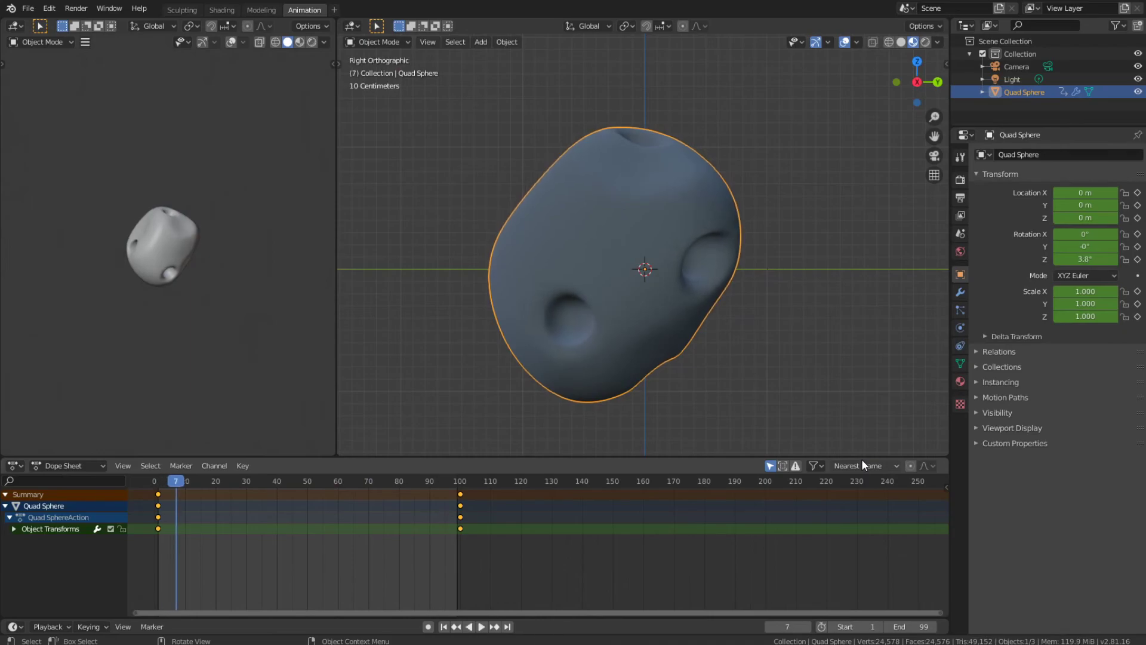
# Step: Set the interpolation mode of the rock's keyframes to Linear and play the animation
pyautogui.click(243, 471)
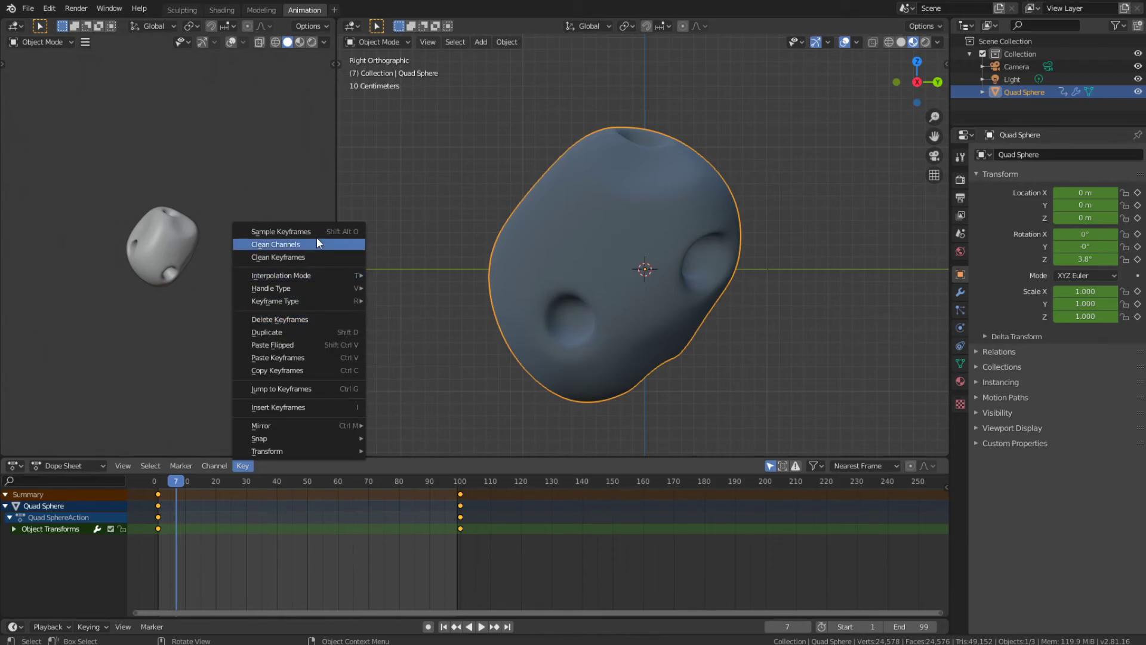
pyautogui.moveTo(316, 274)
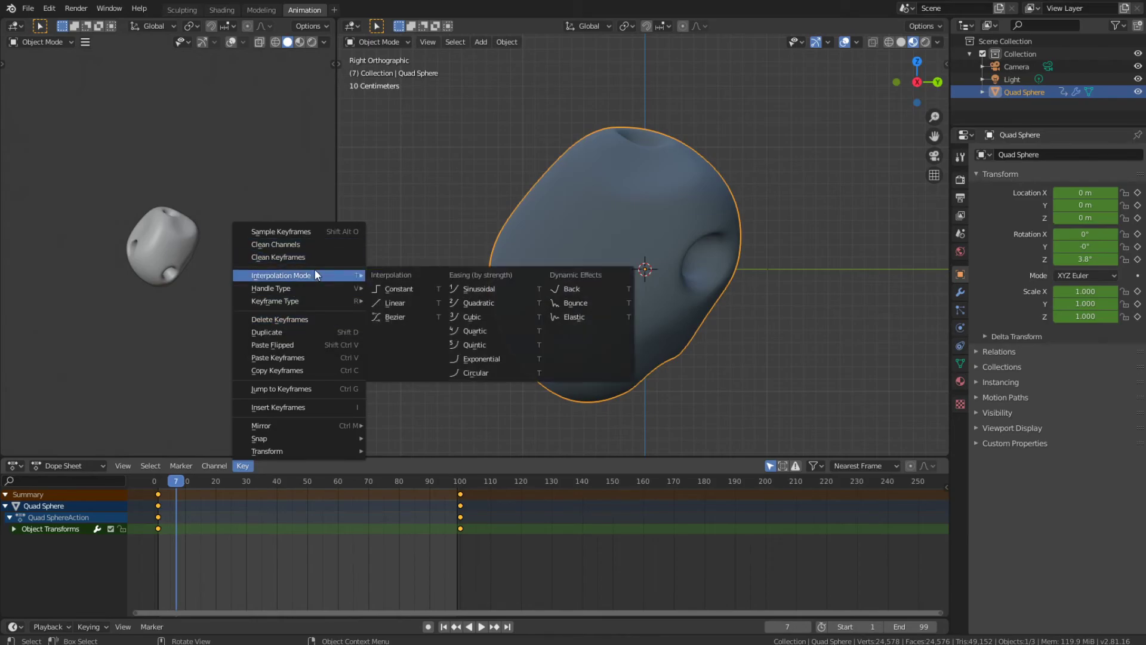
pyautogui.click(403, 306)
pyautogui.press('space')
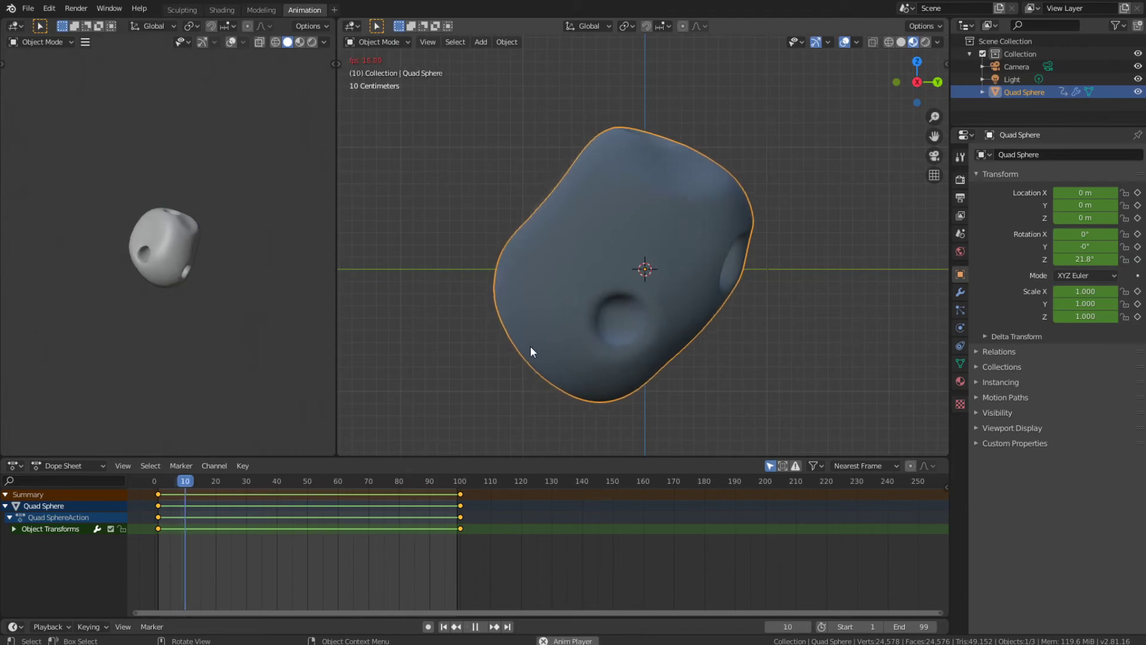